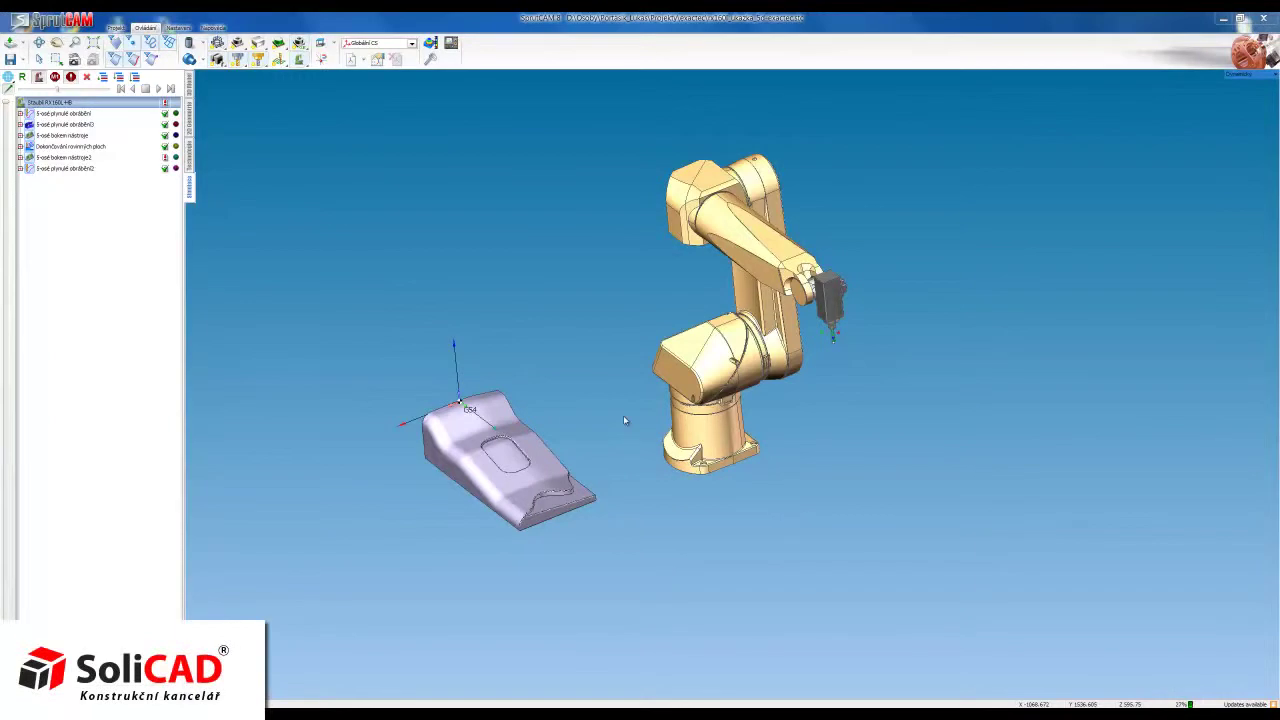
- Orbit, zoom and tilt the 3D view to frame the Stäubli robot beside the workpiece
{"action": "scroll", "coordinate": [623, 420], "scroll_direction": "down", "scroll_amount": 5}
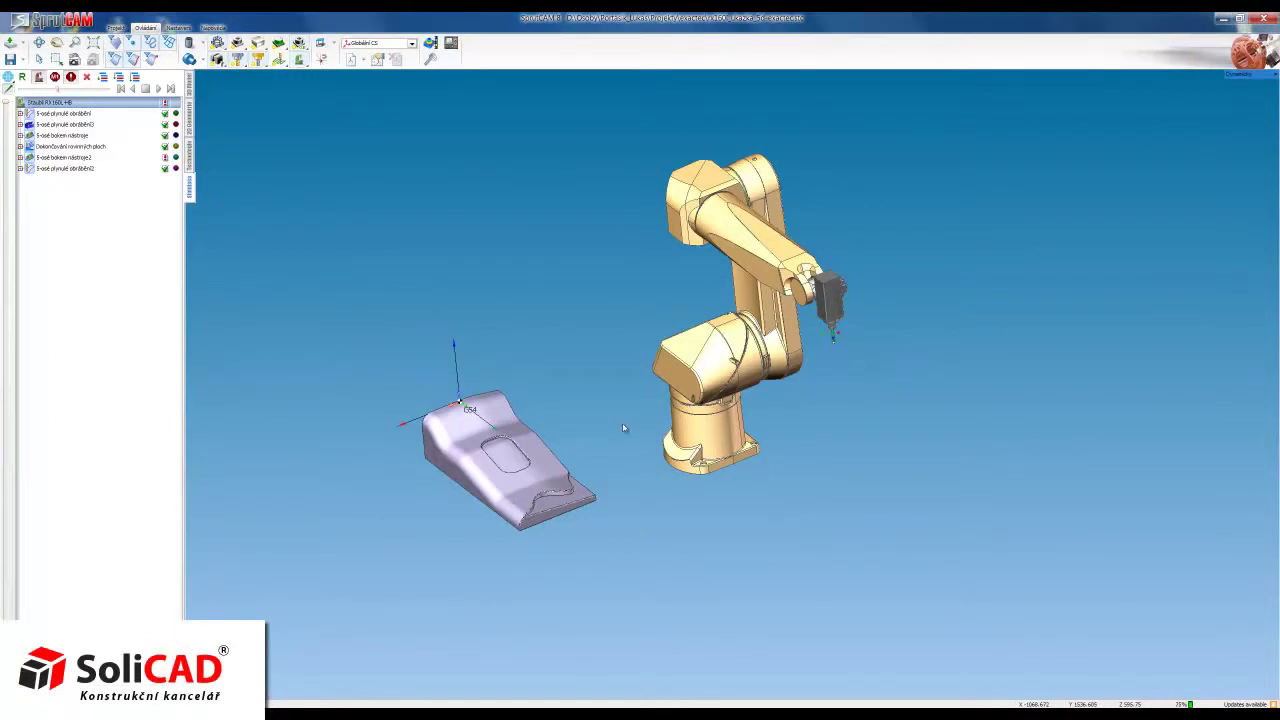
{"action": "mouse_move", "coordinate": [623, 425]}
{"action": "right_mouse_down"}
{"action": "mouse_move", "coordinate": [703, 449]}
{"action": "mouse_move", "coordinate": [617, 444]}
{"action": "mouse_move", "coordinate": [571, 523]}
{"action": "mouse_move", "coordinate": [766, 468]}
{"action": "right_mouse_up"}
{"action": "mouse_move", "coordinate": [497, 418]}
{"action": "right_mouse_down"}
{"action": "mouse_move", "coordinate": [503, 486]}
{"action": "mouse_move", "coordinate": [463, 481]}
{"action": "right_mouse_up"}
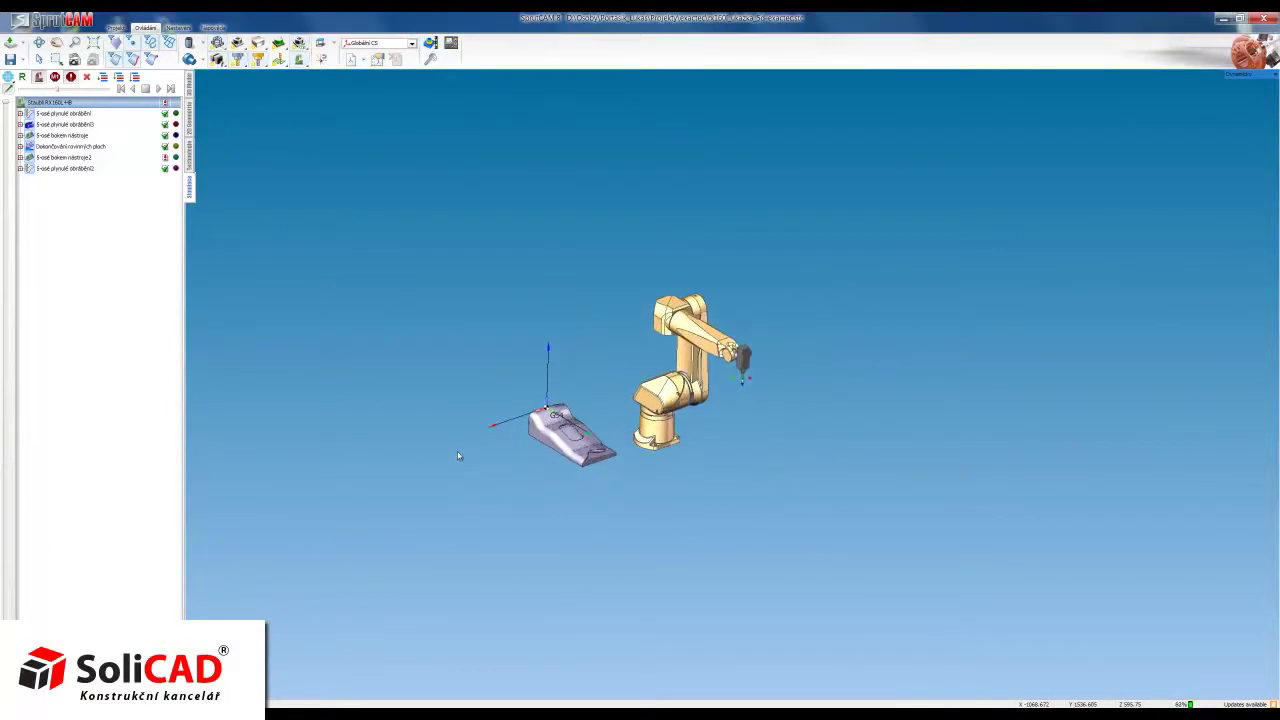
{"action": "scroll", "coordinate": [520, 450], "scroll_direction": "up", "scroll_amount": 2}
{"action": "scroll", "coordinate": [600, 445], "scroll_direction": "up", "scroll_amount": 2}
{"action": "scroll", "coordinate": [680, 438], "scroll_direction": "up", "scroll_amount": 2}
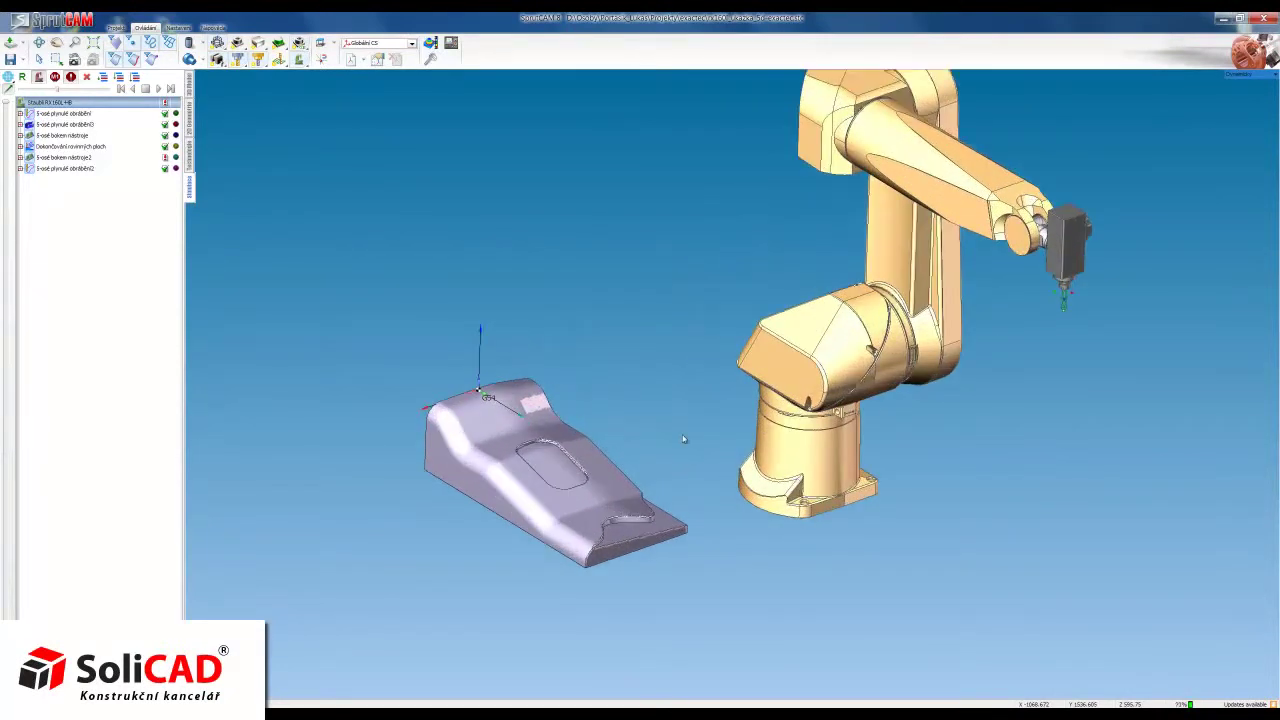
{"action": "right_click_drag", "start_coordinate": [684, 438], "coordinate": [680, 497]}
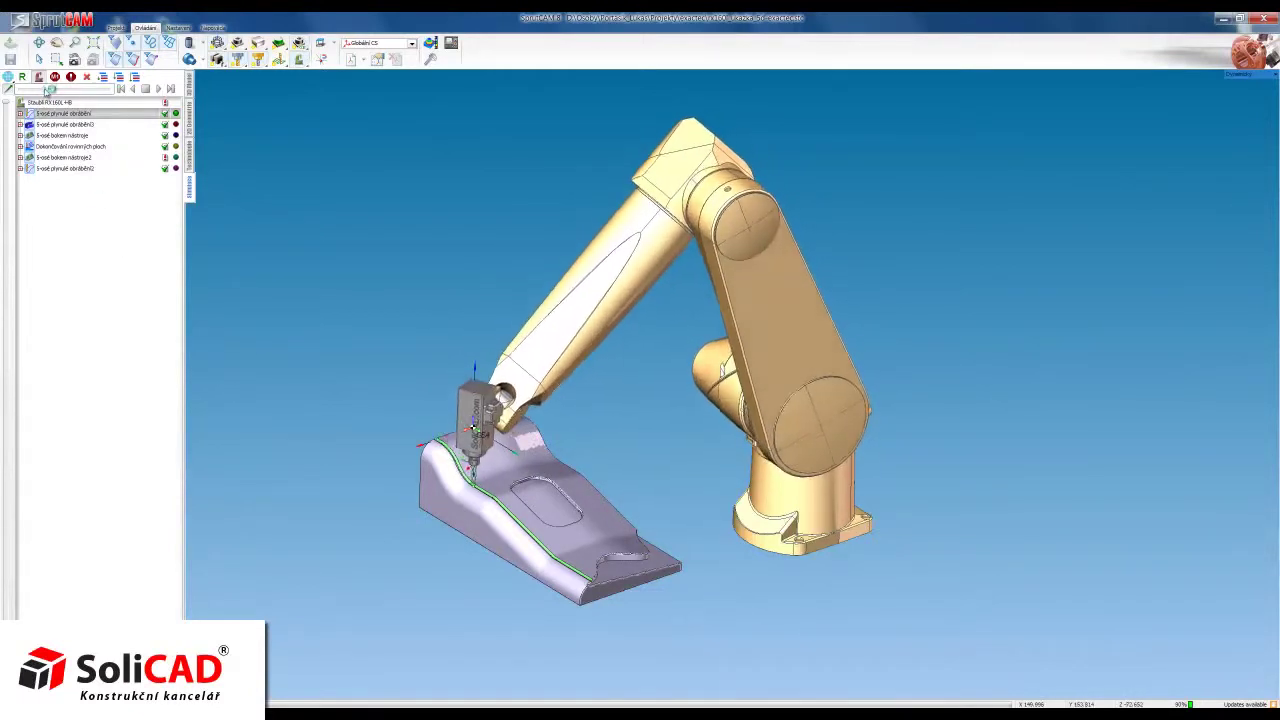
- Orbit, pan and zoom in around the robot and part while the simulation plays
{"action": "mouse_move", "coordinate": [305, 354]}
{"action": "middle_mouse_down"}
{"action": "mouse_move", "coordinate": [368, 660]}
{"action": "mouse_move", "coordinate": [268, 500]}
{"action": "middle_mouse_up"}
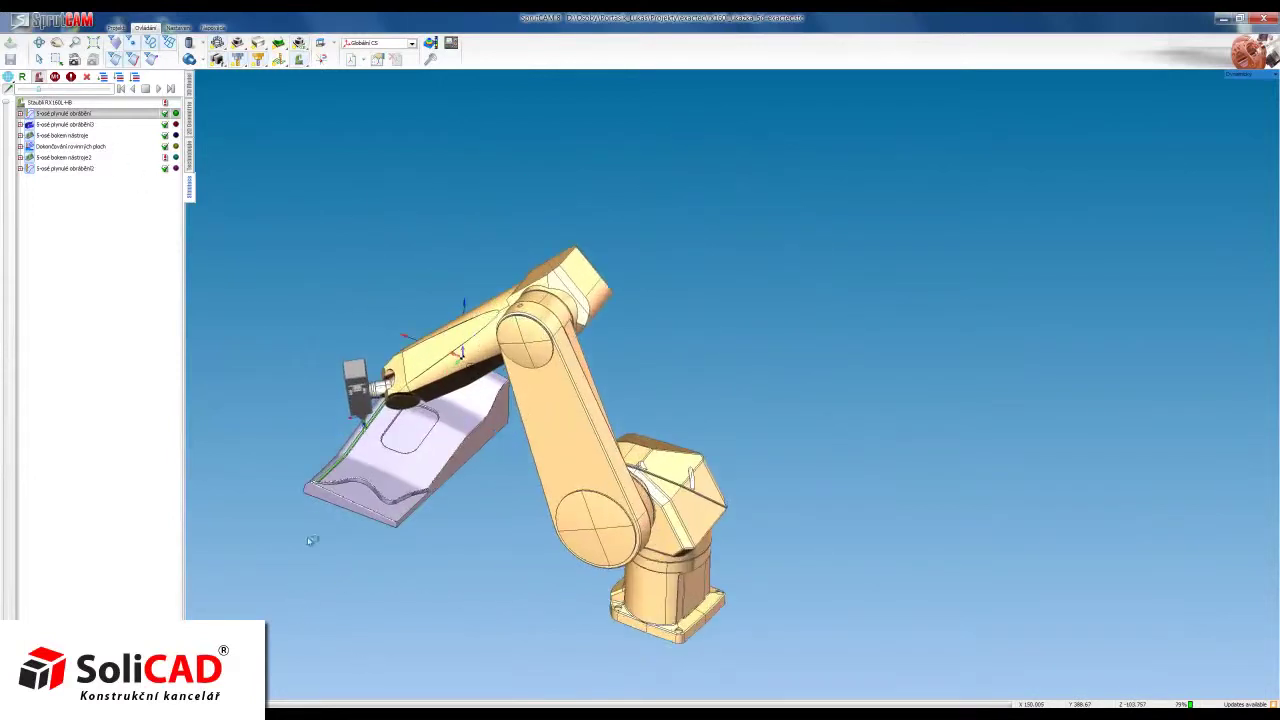
{"action": "scroll", "coordinate": [244, 453], "scroll_direction": "up", "scroll_amount": 2}
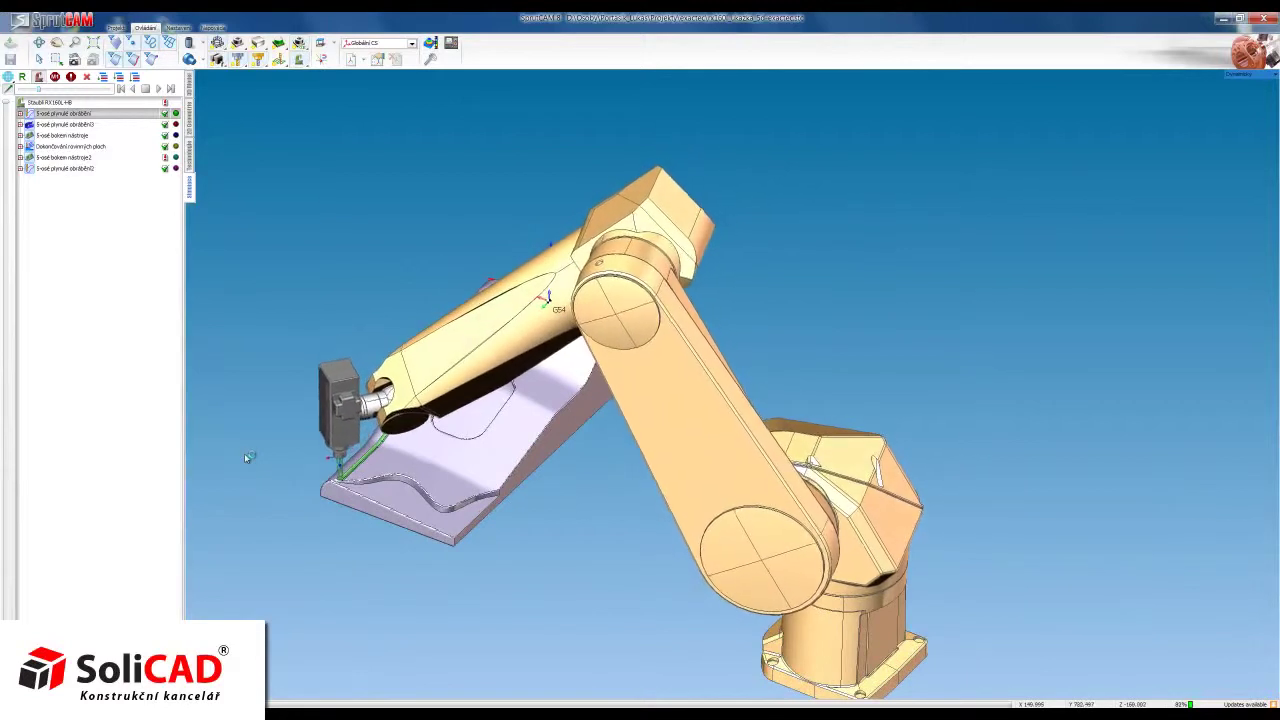
{"action": "middle_click_drag", "start_coordinate": [287, 536], "coordinate": [374, 523], "text": "ctrl"}
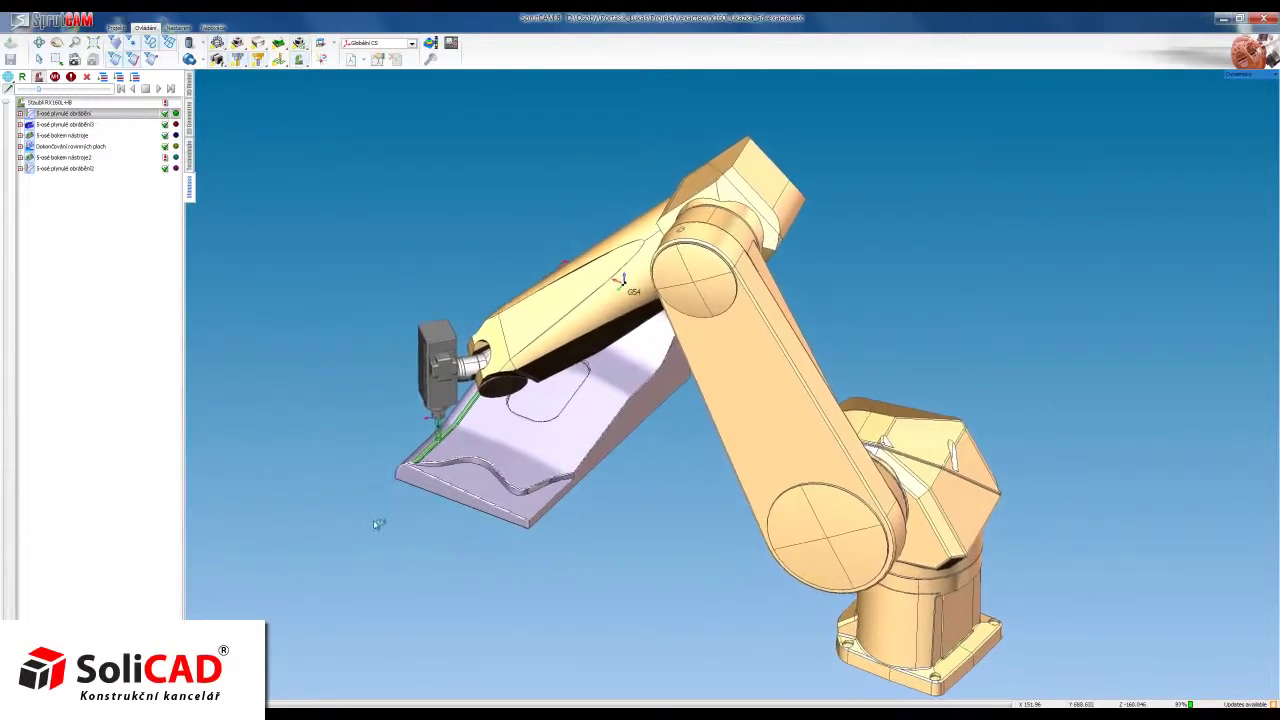
{"action": "scroll", "coordinate": [385, 521], "scroll_direction": "up", "scroll_amount": 2}
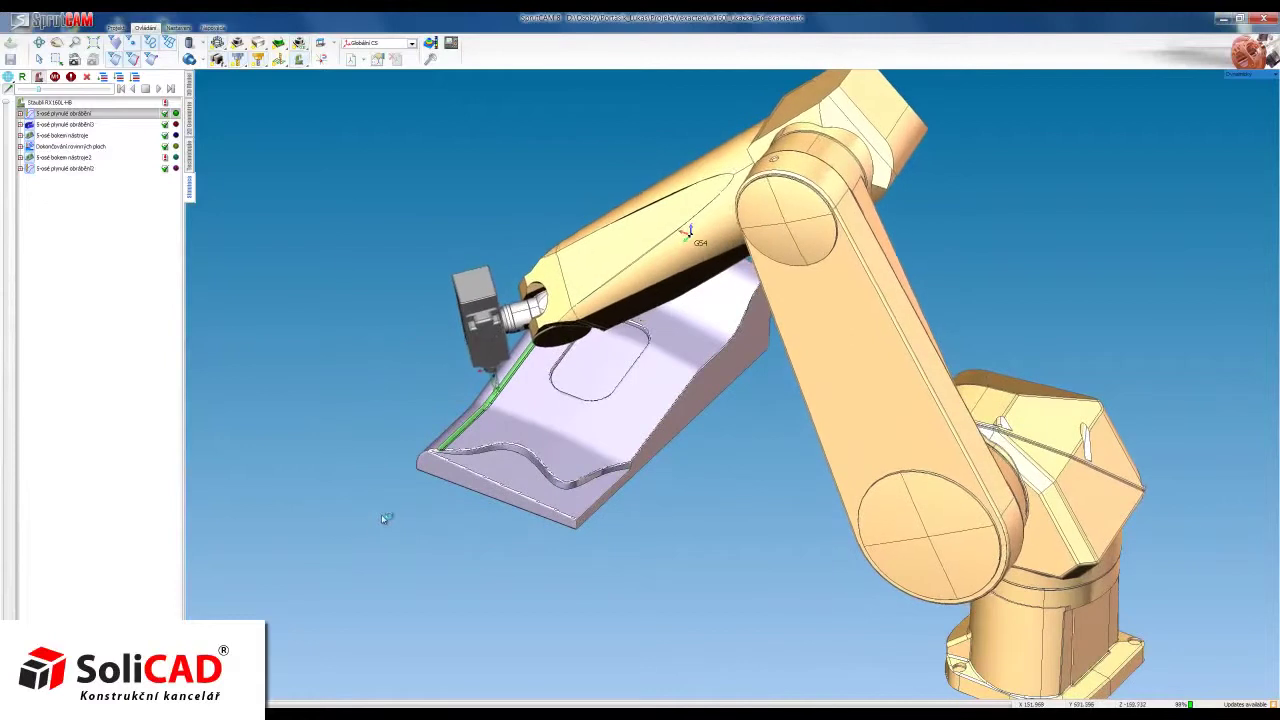
{"action": "mouse_move", "coordinate": [386, 517]}
{"action": "middle_mouse_down"}
{"action": "mouse_move", "coordinate": [493, 485]}
{"action": "mouse_move", "coordinate": [534, 551]}
{"action": "middle_mouse_up"}
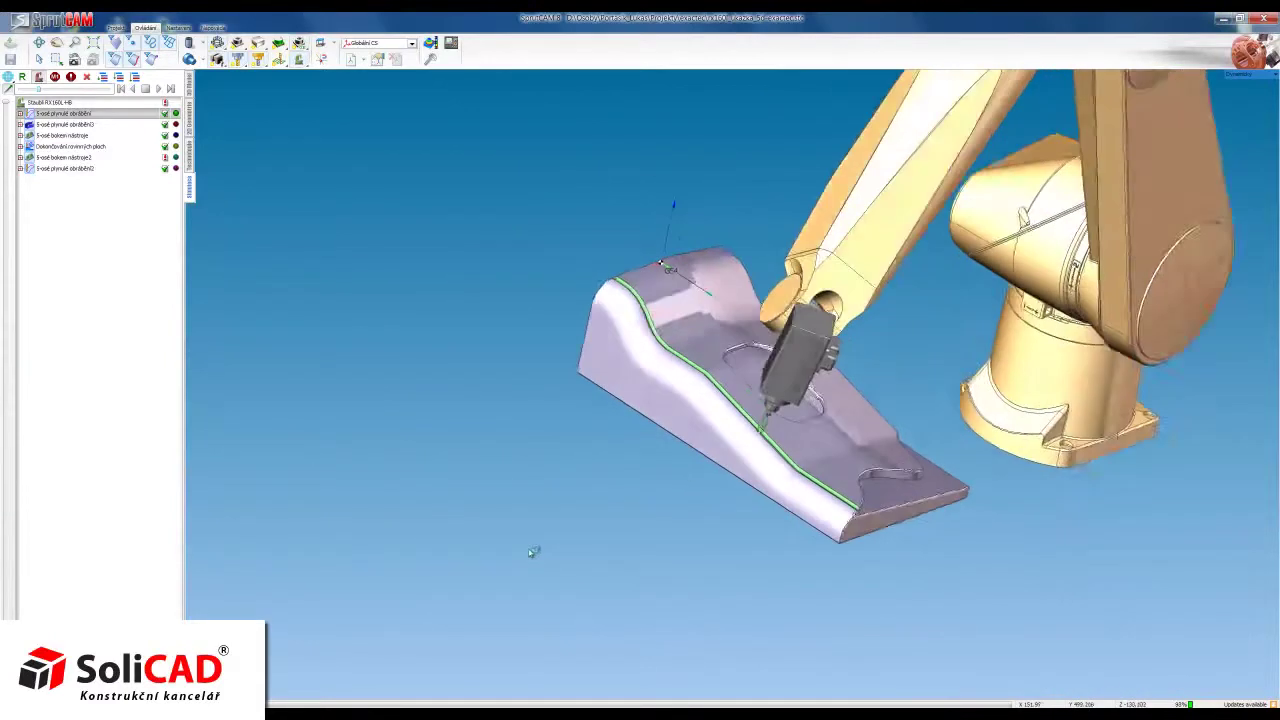
{"action": "scroll", "coordinate": [531, 537], "scroll_direction": "up", "scroll_amount": 3}
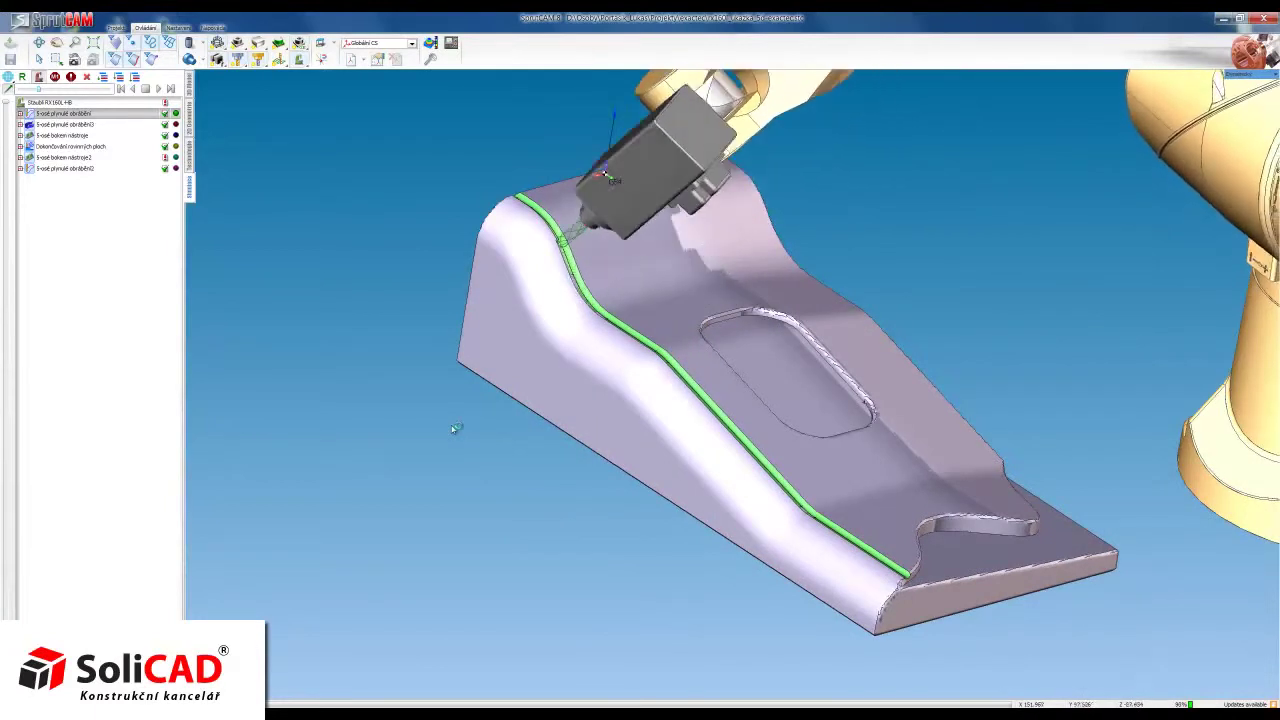
- Zoom back out and speed up the simulation playback with the speed slider
{"action": "scroll", "coordinate": [455, 428], "scroll_direction": "down", "scroll_amount": 2}
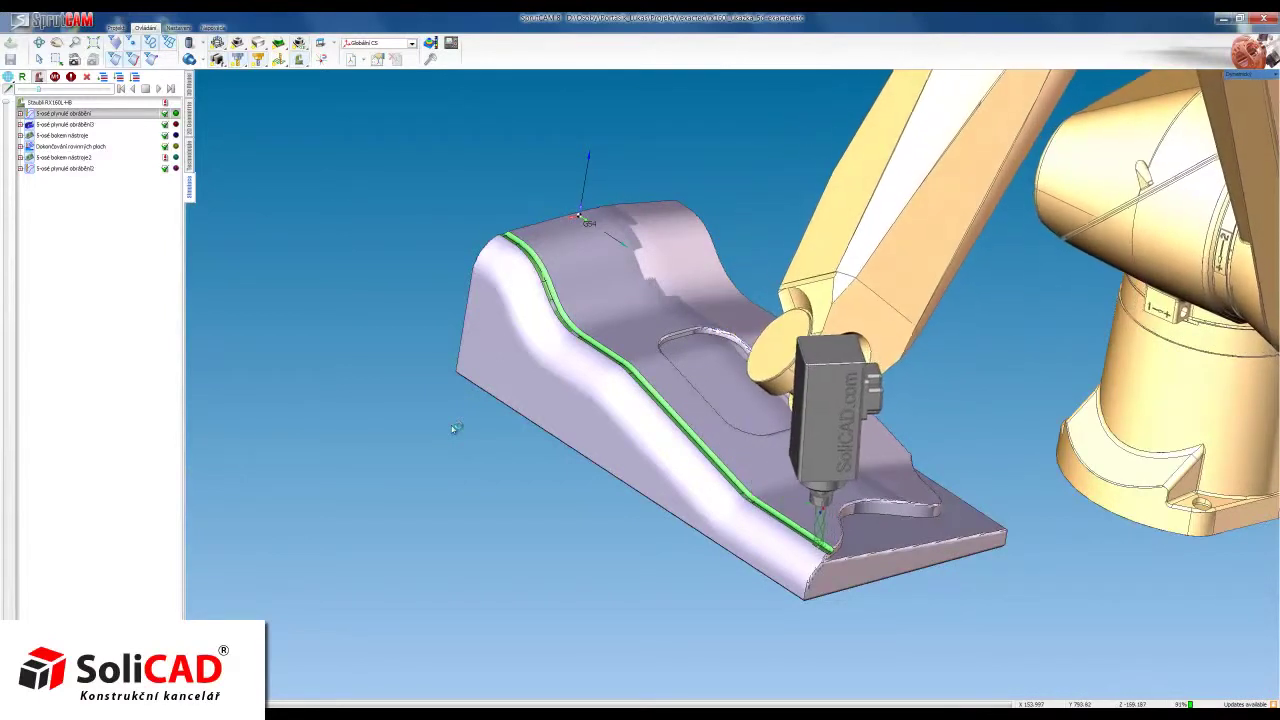
{"action": "scroll", "coordinate": [455, 428], "scroll_direction": "down", "scroll_amount": 2}
{"action": "scroll", "coordinate": [450, 432], "scroll_direction": "down", "scroll_amount": 2}
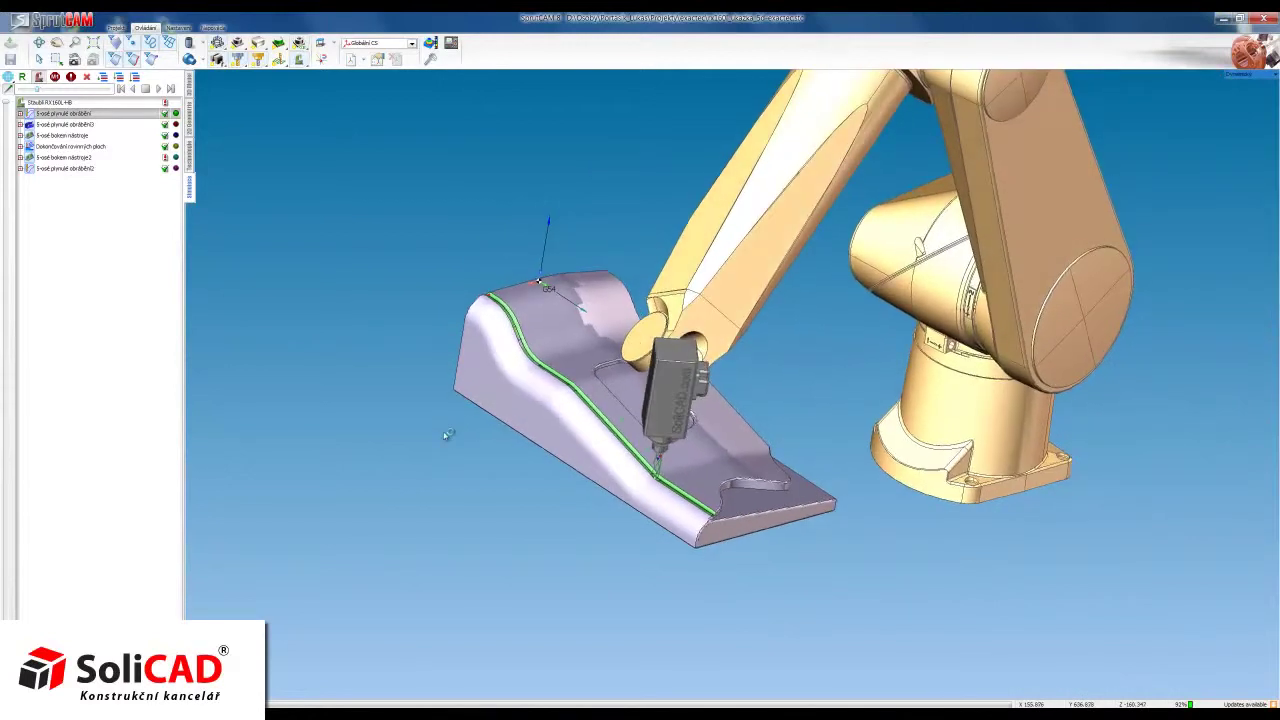
{"action": "scroll", "coordinate": [411, 494], "scroll_direction": "down", "scroll_amount": 1}
{"action": "scroll", "coordinate": [411, 494], "scroll_direction": "down", "scroll_amount": 1}
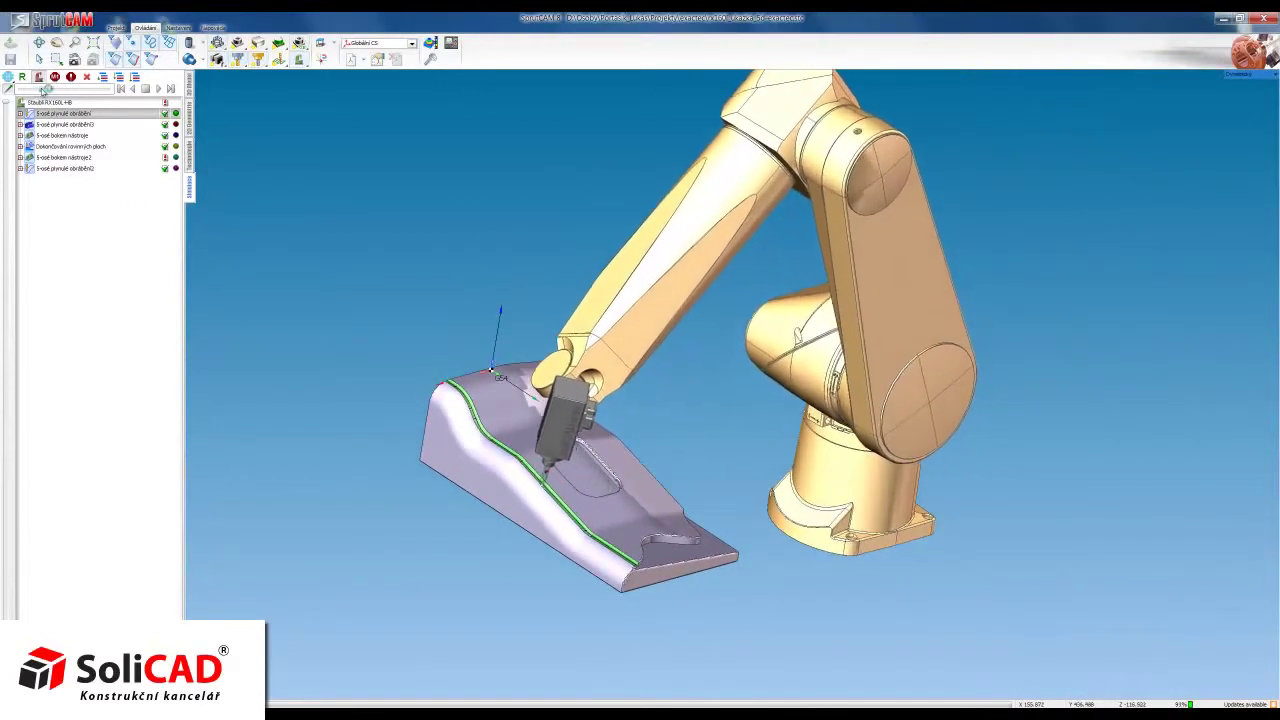
{"action": "left_click_drag", "start_coordinate": [55, 90], "coordinate": [66, 91]}
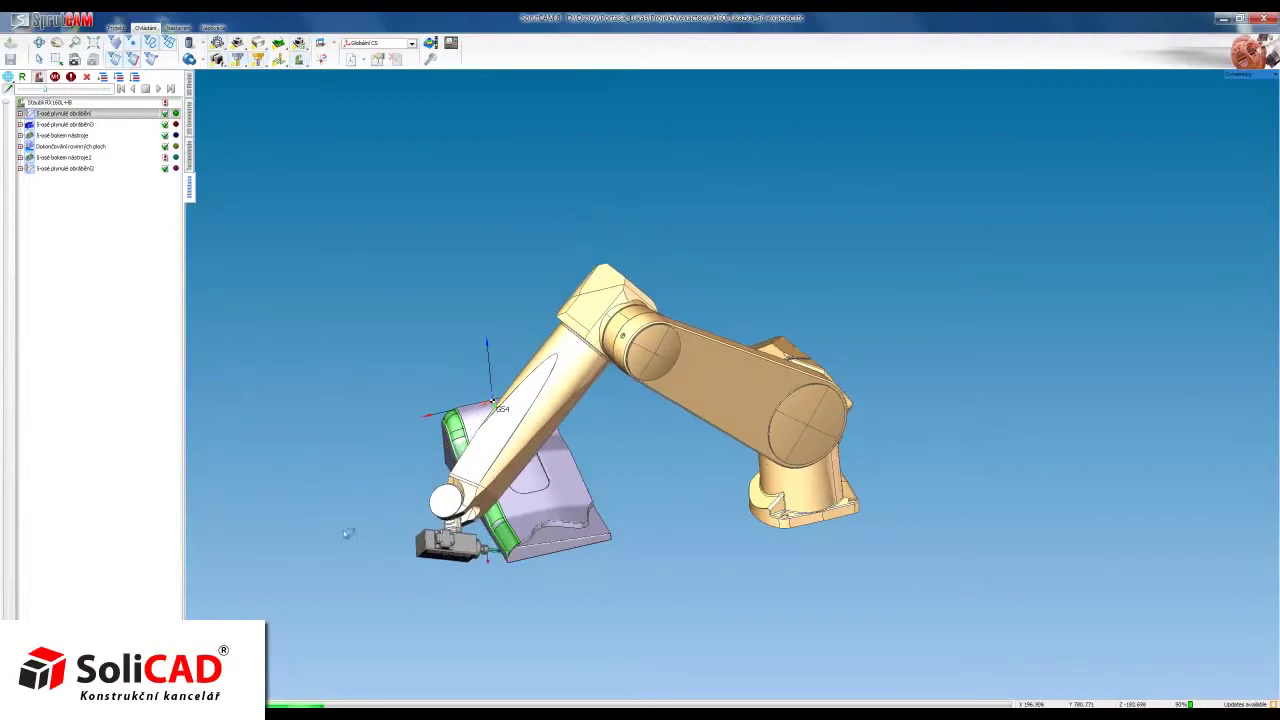
- Zoom in and out to follow the tool along the part's left edge during the side pass
{"action": "scroll", "coordinate": [346, 533], "scroll_direction": "up", "scroll_amount": 3}
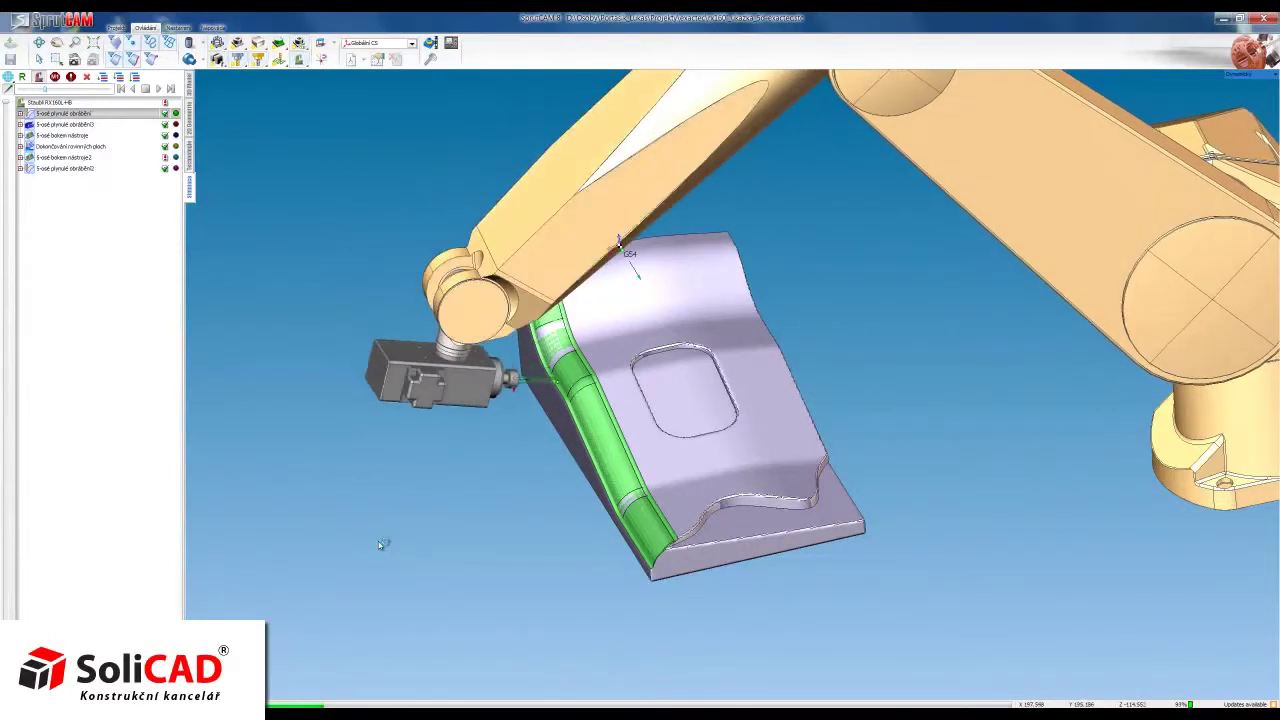
{"action": "scroll", "coordinate": [380, 545], "scroll_direction": "down", "scroll_amount": 2}
{"action": "scroll", "coordinate": [380, 545], "scroll_direction": "down", "scroll_amount": 1}
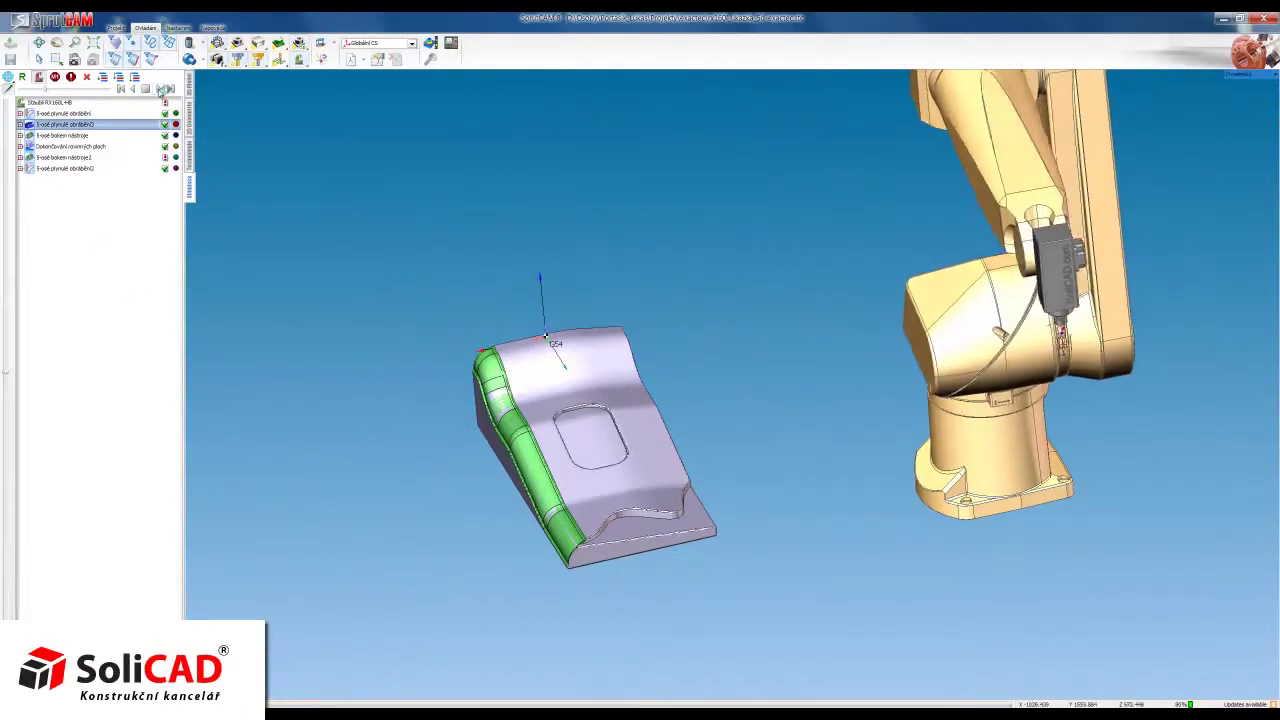
{"action": "scroll", "coordinate": [366, 310], "scroll_direction": "down", "scroll_amount": 1}
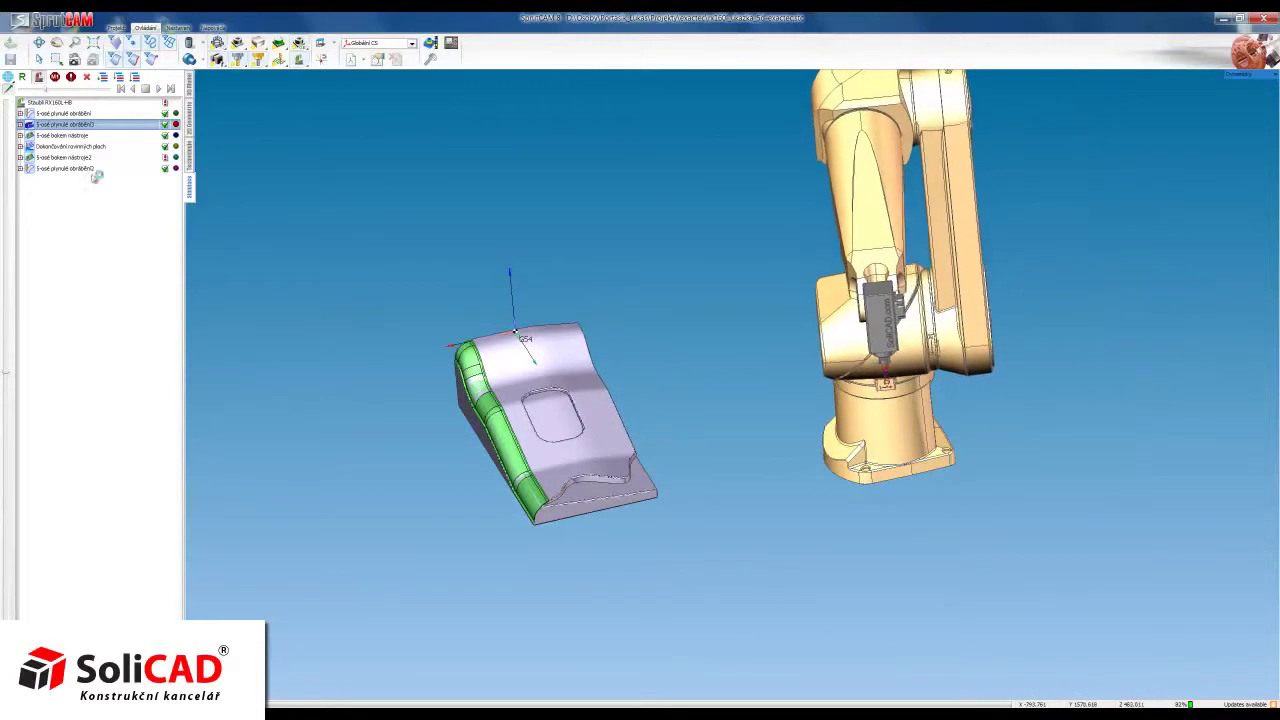
- Slow the simulation playback slightly and orbit out to view the whole robot and part
{"action": "left_click", "coordinate": [61, 90]}
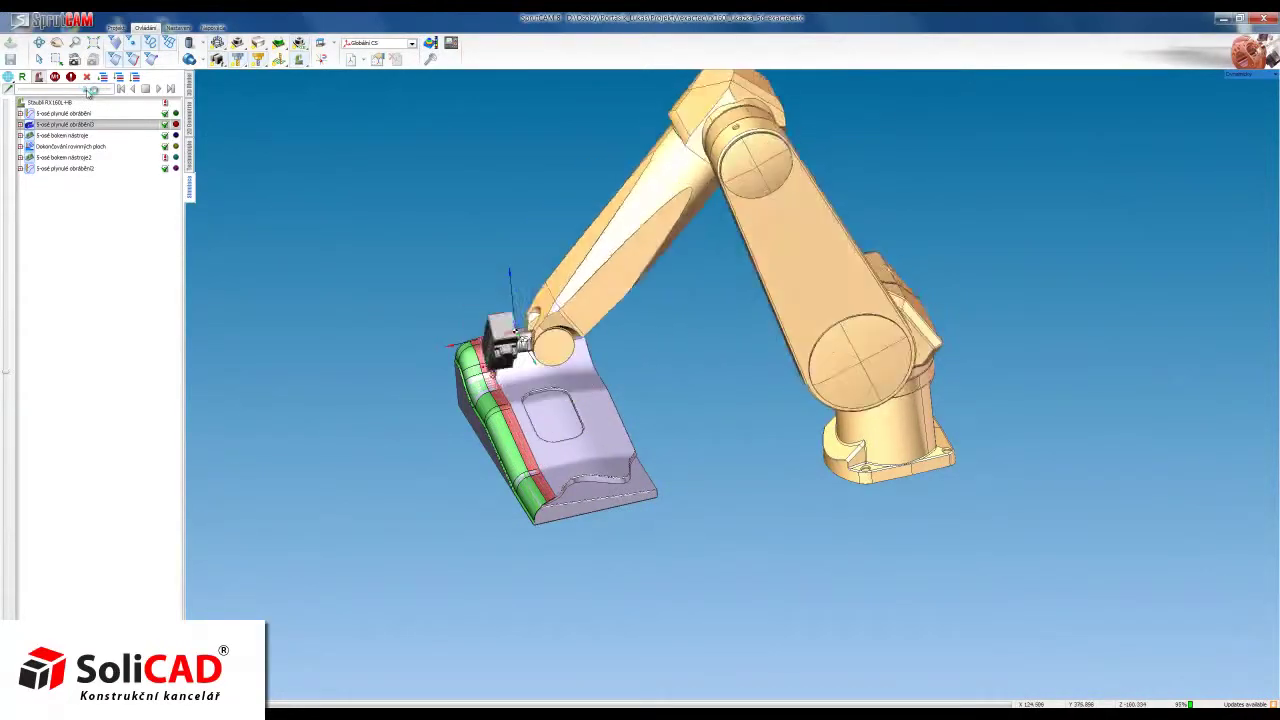
{"action": "left_click_drag", "start_coordinate": [90, 91], "coordinate": [76, 92]}
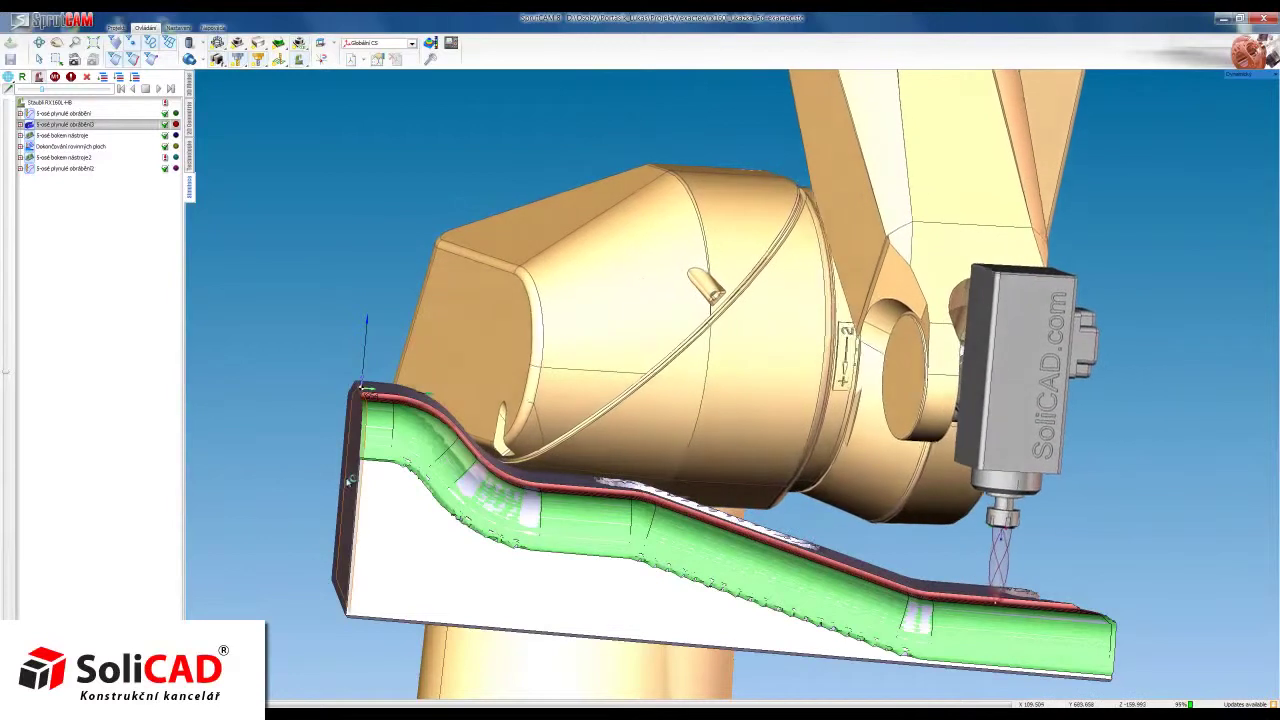
{"action": "mouse_move", "coordinate": [346, 477]}
{"action": "middle_mouse_down"}
{"action": "mouse_move", "coordinate": [418, 525]}
{"action": "mouse_move", "coordinate": [303, 541]}
{"action": "mouse_move", "coordinate": [312, 558]}
{"action": "middle_mouse_up"}
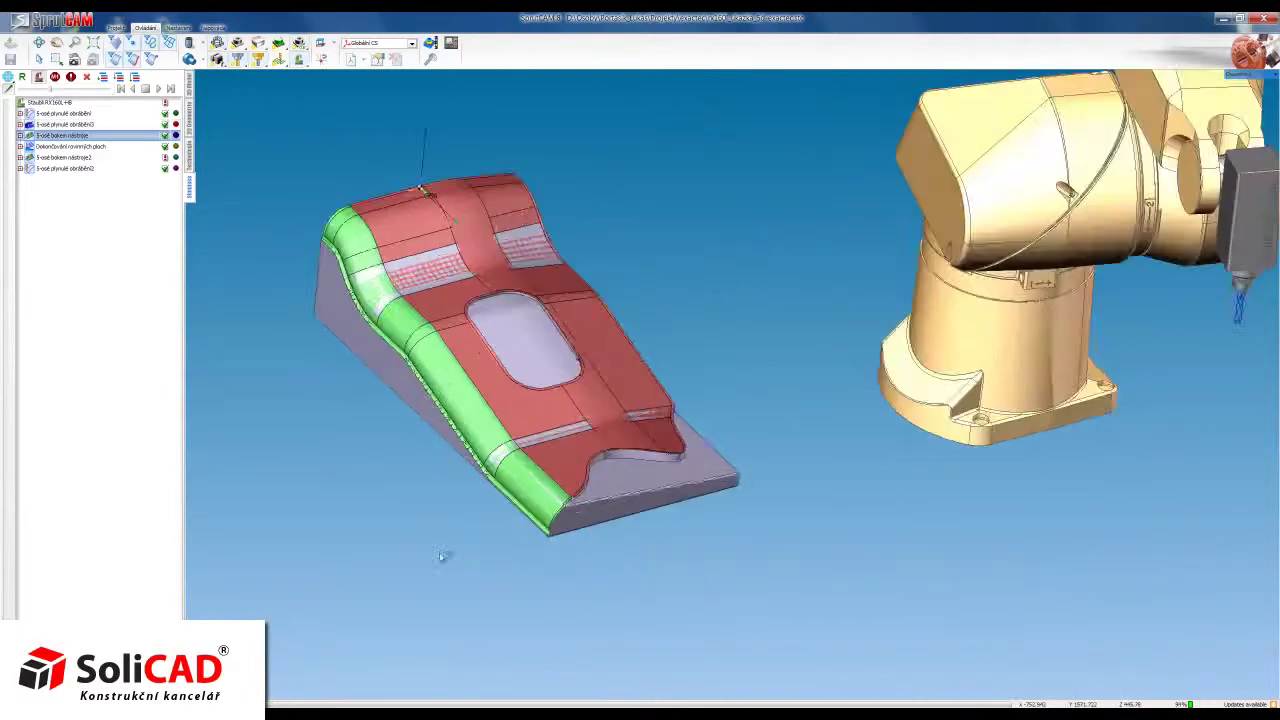
- Orbit and zoom to watch the tool work the part's lower edge in Dokončování rovinných ploch
{"action": "scroll", "coordinate": [437, 524], "scroll_direction": "up", "scroll_amount": 3}
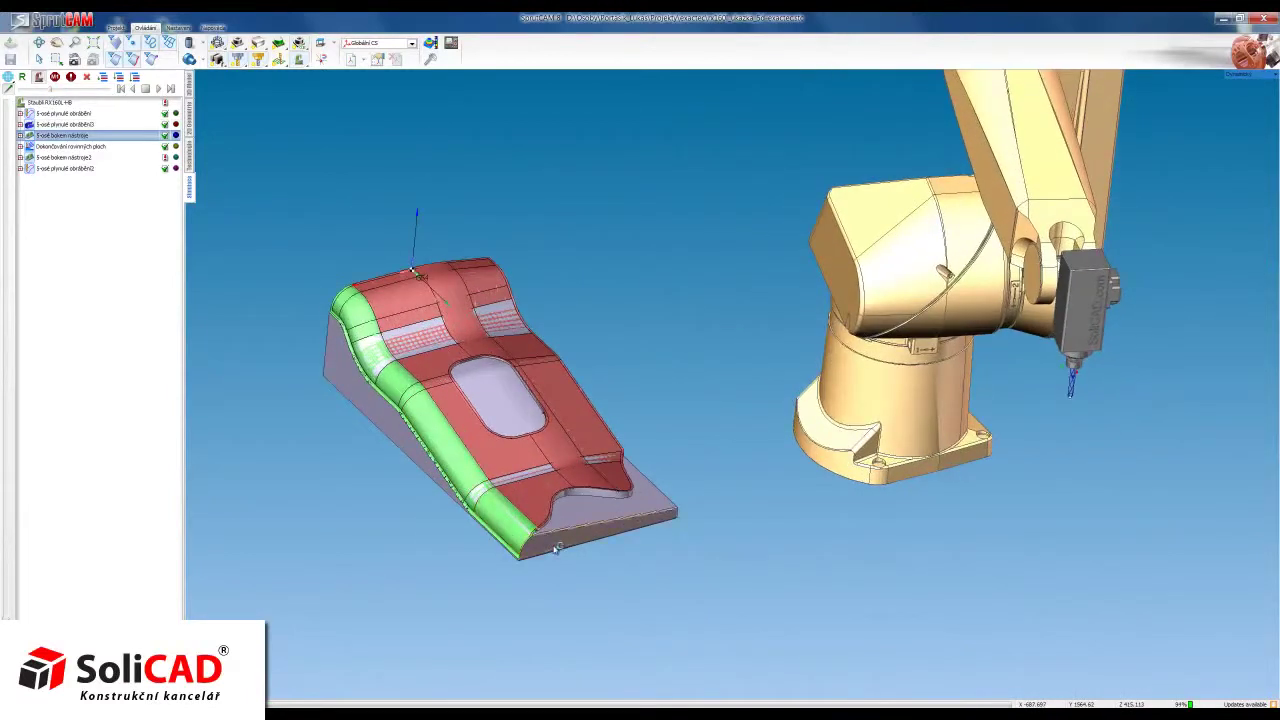
{"action": "scroll", "coordinate": [557, 548], "scroll_direction": "down", "scroll_amount": 3}
{"action": "mouse_move", "coordinate": [557, 569]}
{"action": "middle_mouse_down"}
{"action": "mouse_move", "coordinate": [371, 543]}
{"action": "mouse_move", "coordinate": [428, 594]}
{"action": "middle_mouse_up"}
{"action": "scroll", "coordinate": [545, 562], "scroll_direction": "up", "scroll_amount": 3}
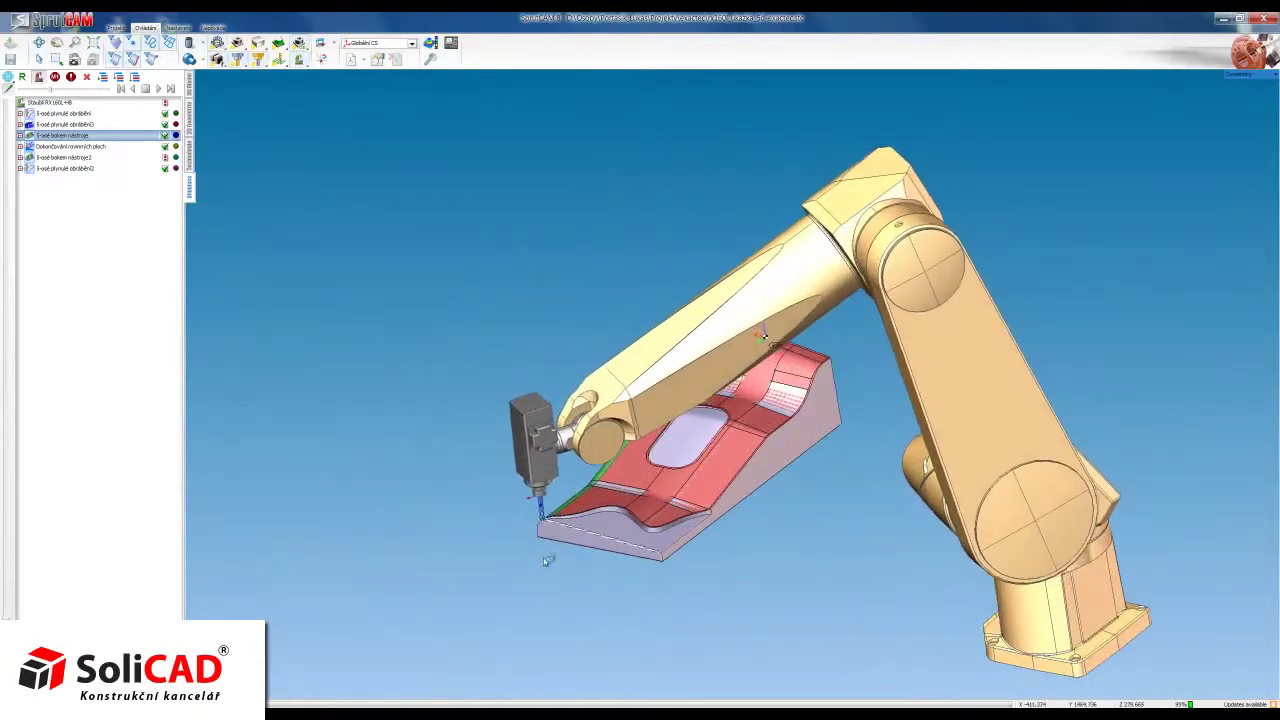
{"action": "scroll", "coordinate": [549, 557], "scroll_direction": "up", "scroll_amount": 3}
{"action": "scroll", "coordinate": [680, 471], "scroll_direction": "down", "scroll_amount": 5}
{"action": "scroll", "coordinate": [679, 471], "scroll_direction": "up", "scroll_amount": 3}
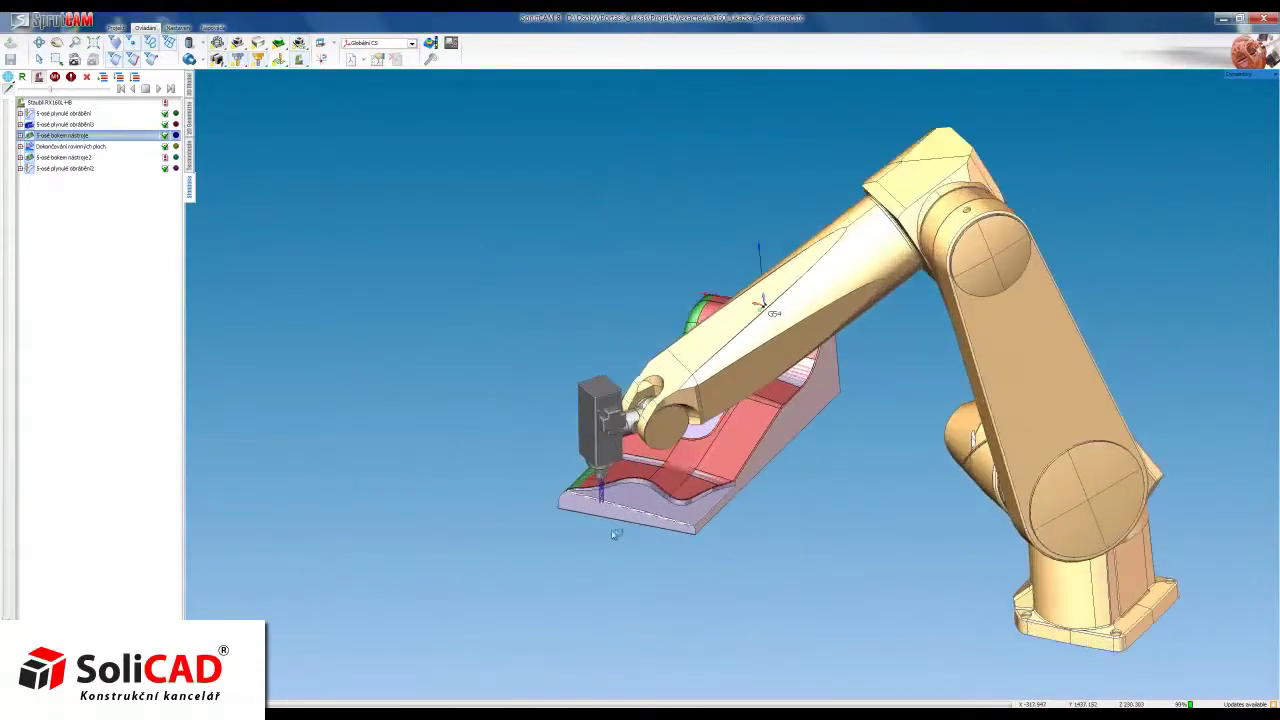
{"action": "scroll", "coordinate": [692, 482], "scroll_direction": "up", "scroll_amount": 1}
{"action": "scroll", "coordinate": [692, 480], "scroll_direction": "up", "scroll_amount": 3}
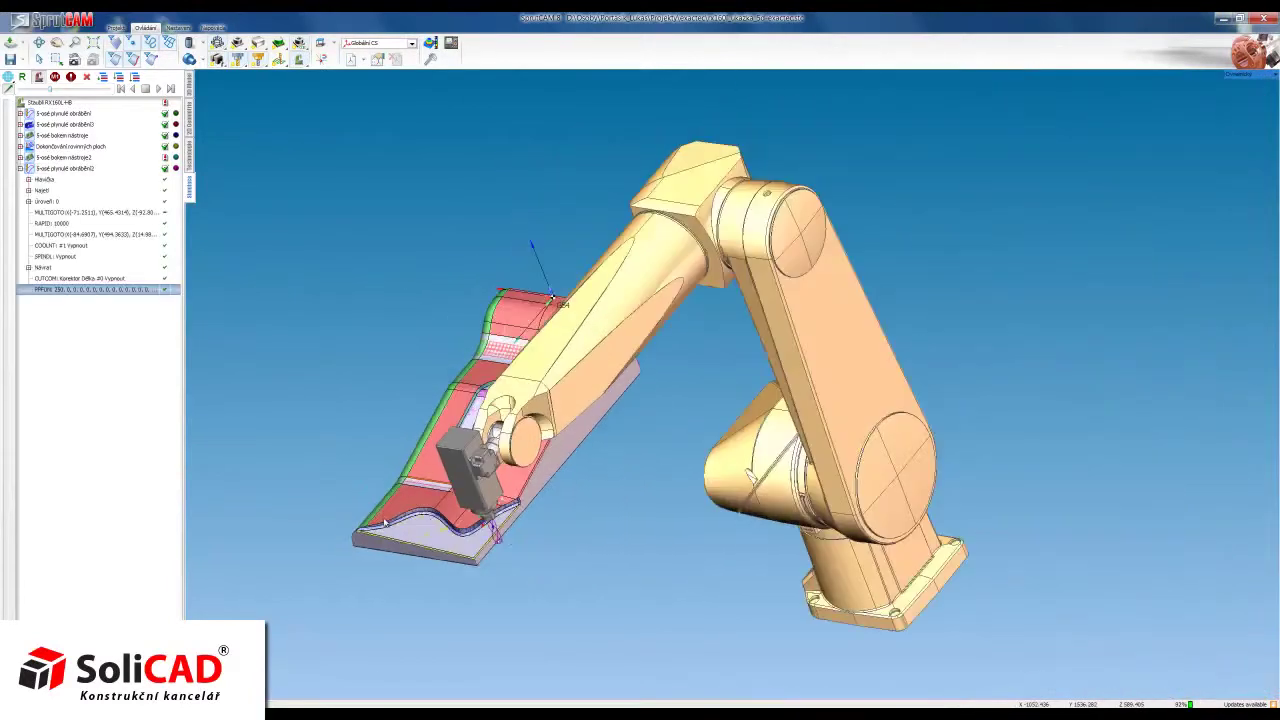
- Orbit and zoom out over the whole robot cell once the final operation finishes
{"action": "mouse_move", "coordinate": [560, 550]}
{"action": "middle_mouse_down"}
{"action": "mouse_move", "coordinate": [629, 553]}
{"action": "mouse_move", "coordinate": [677, 594]}
{"action": "mouse_move", "coordinate": [720, 597]}
{"action": "mouse_move", "coordinate": [576, 571]}
{"action": "middle_mouse_up"}
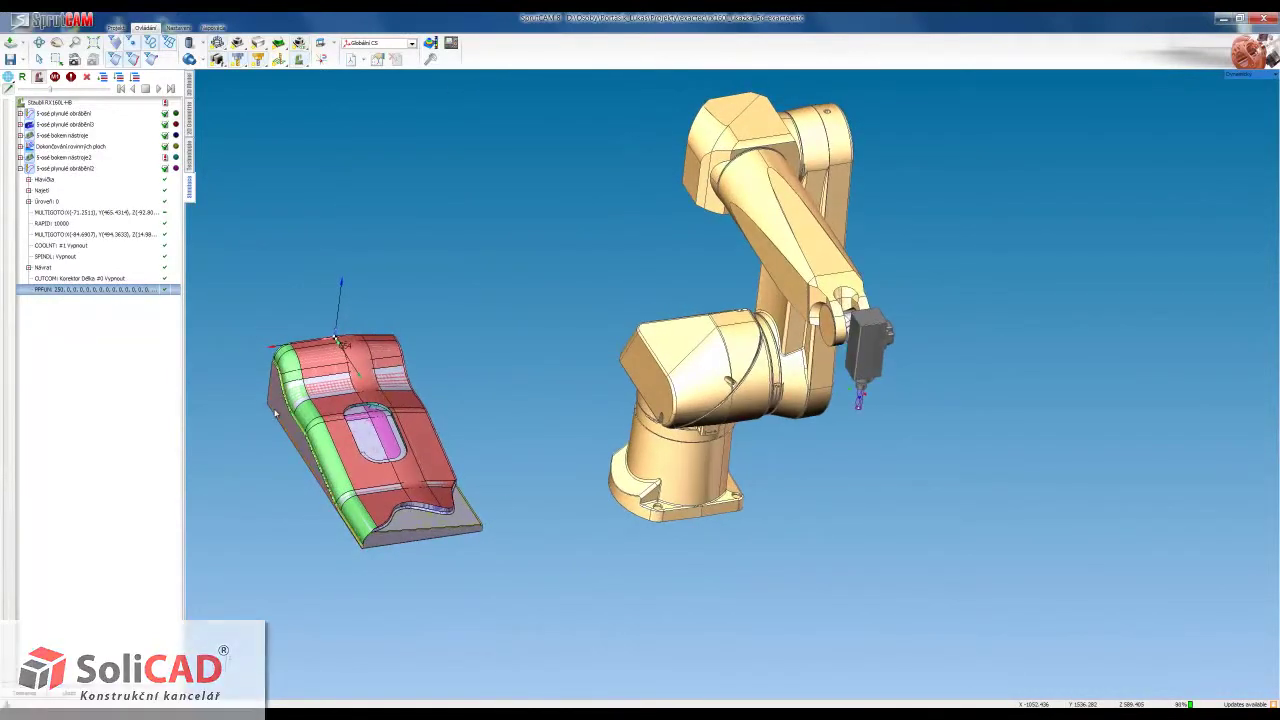
- Pan the scene right and exit simulation back to the operation parameters
{"action": "mouse_move", "coordinate": [492, 489]}
{"action": "middle_mouse_down"}
{"action": "mouse_move", "coordinate": [592, 503]}
{"action": "mouse_move", "coordinate": [661, 563]}
{"action": "mouse_move", "coordinate": [677, 520]}
{"action": "mouse_move", "coordinate": [860, 505]}
{"action": "mouse_move", "coordinate": [810, 480]}
{"action": "middle_mouse_up"}
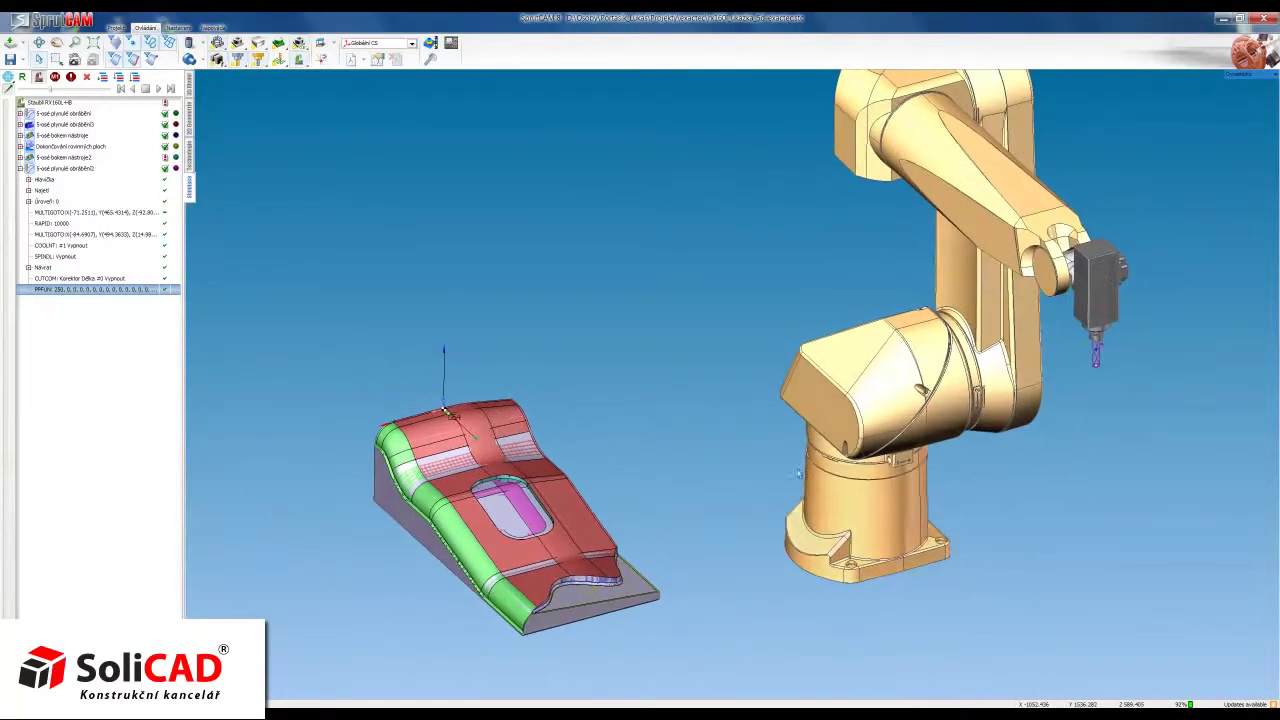
{"action": "left_click", "coordinate": [192, 162]}
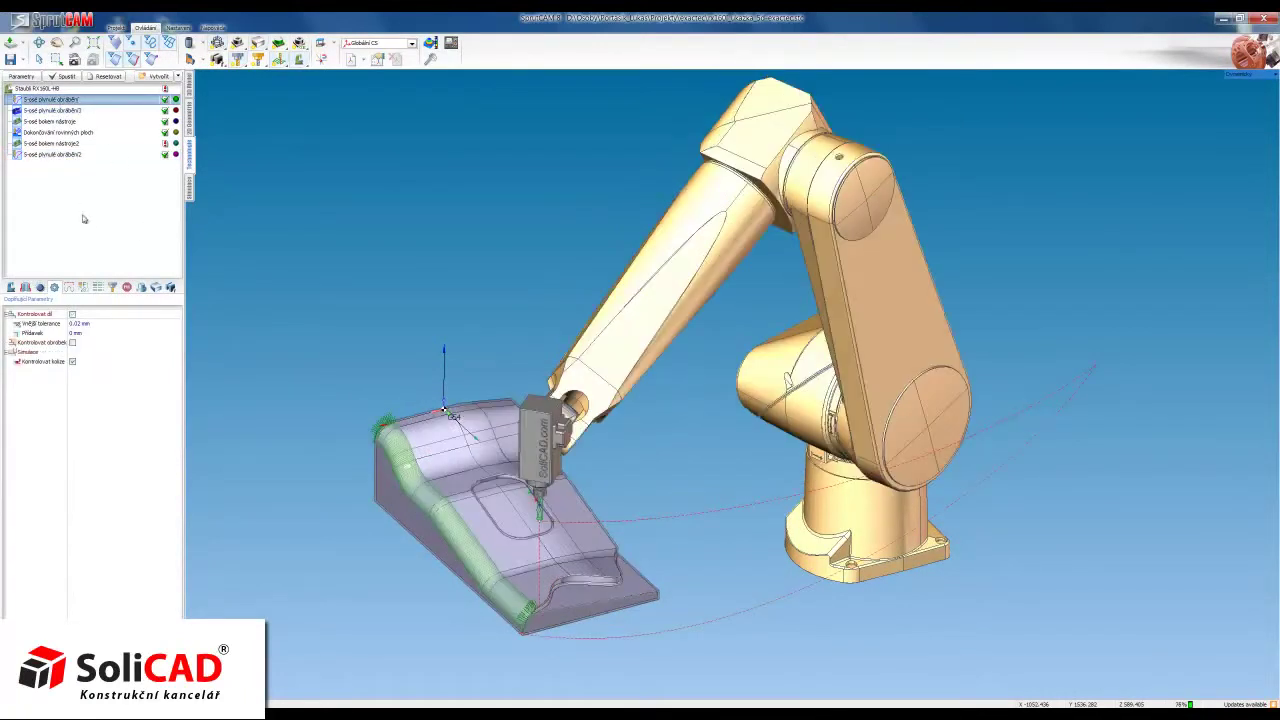
- Open the Robot Space Configuration map from the main parameters and zoom its graph
{"action": "left_click", "coordinate": [12, 289]}
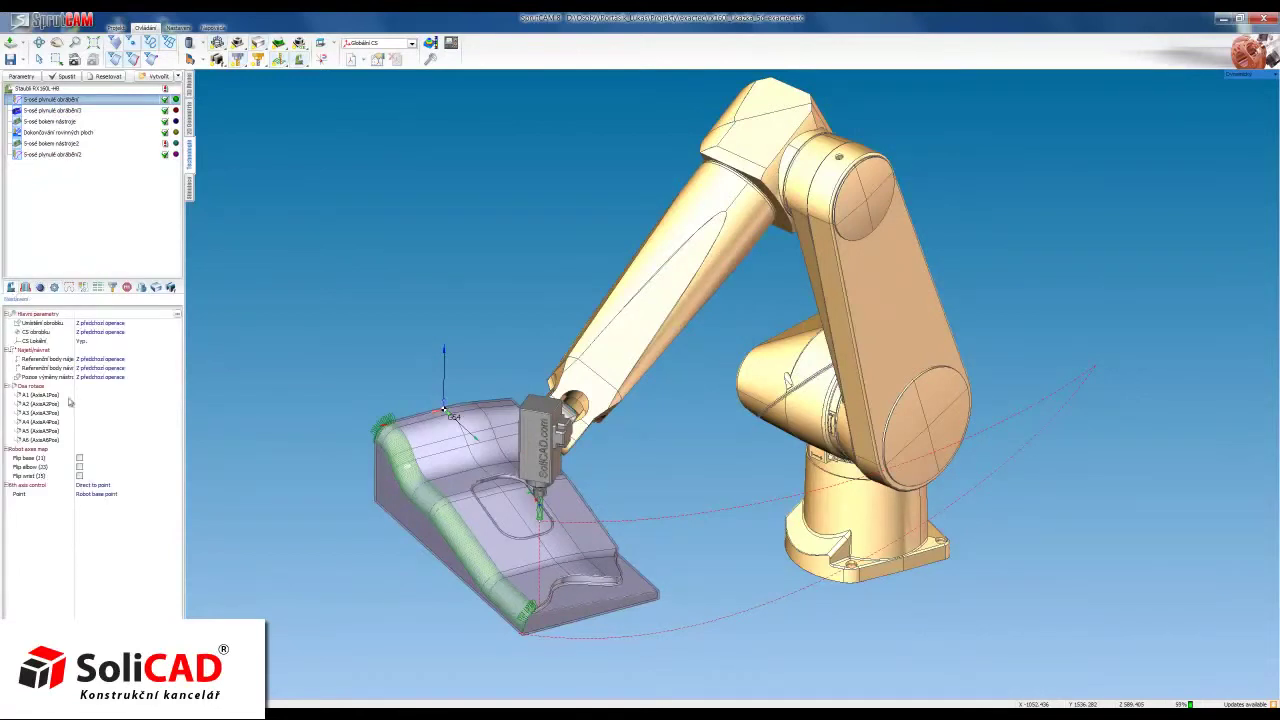
{"action": "left_click", "coordinate": [177, 450]}
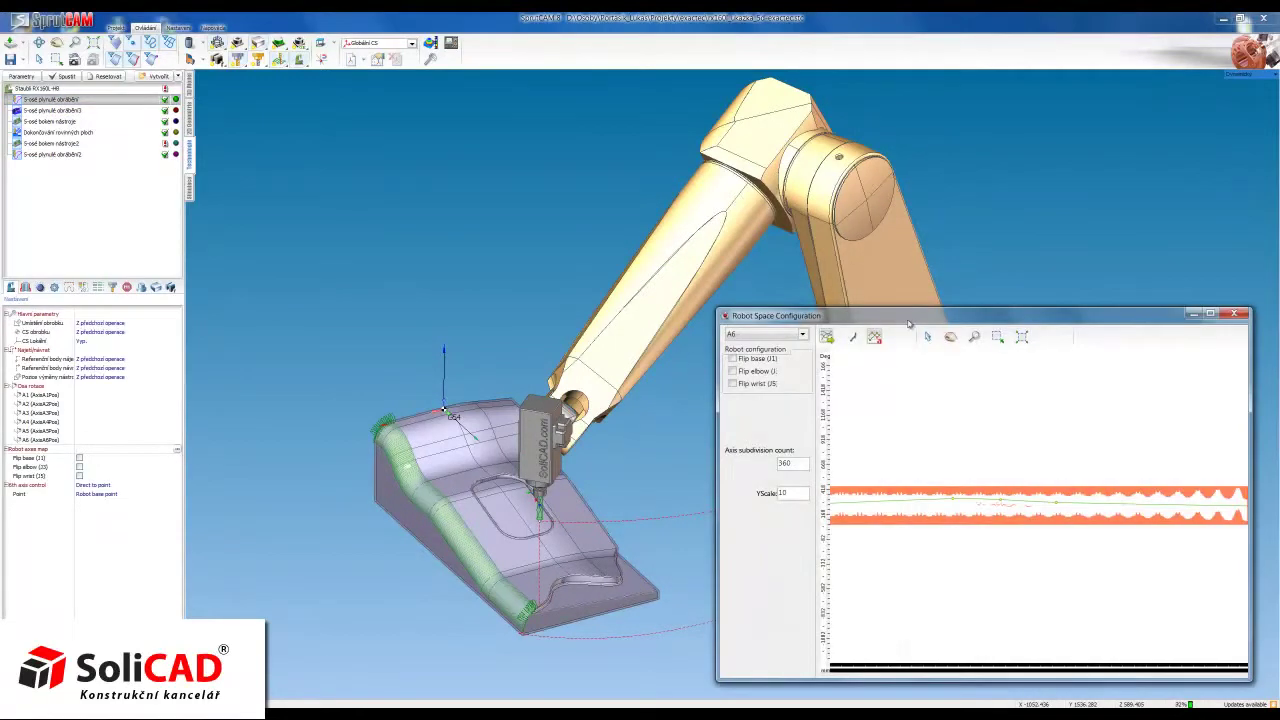
{"action": "left_click_drag", "start_coordinate": [830, 315], "coordinate": [817, 227]}
{"action": "scroll", "coordinate": [902, 408], "scroll_direction": "down", "scroll_amount": 2}
{"action": "scroll", "coordinate": [902, 408], "scroll_direction": "up", "scroll_amount": 2}
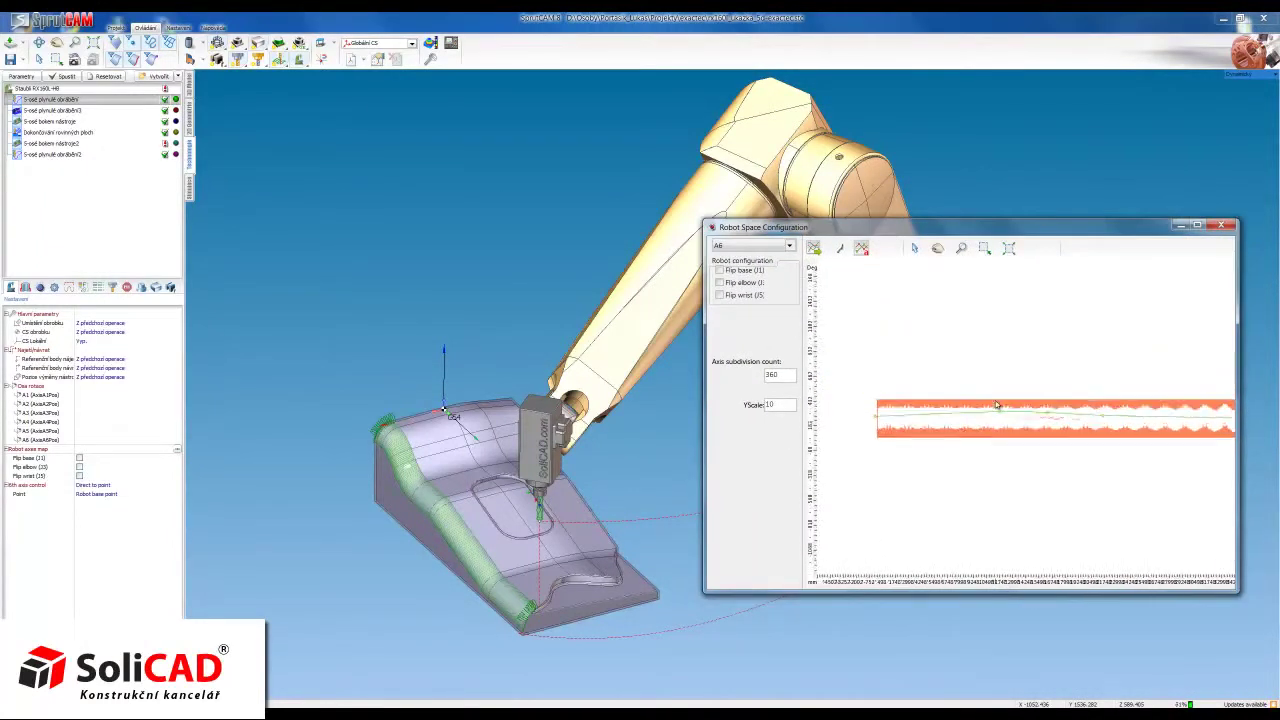
{"action": "scroll", "coordinate": [874, 401], "scroll_direction": "up", "scroll_amount": 2}
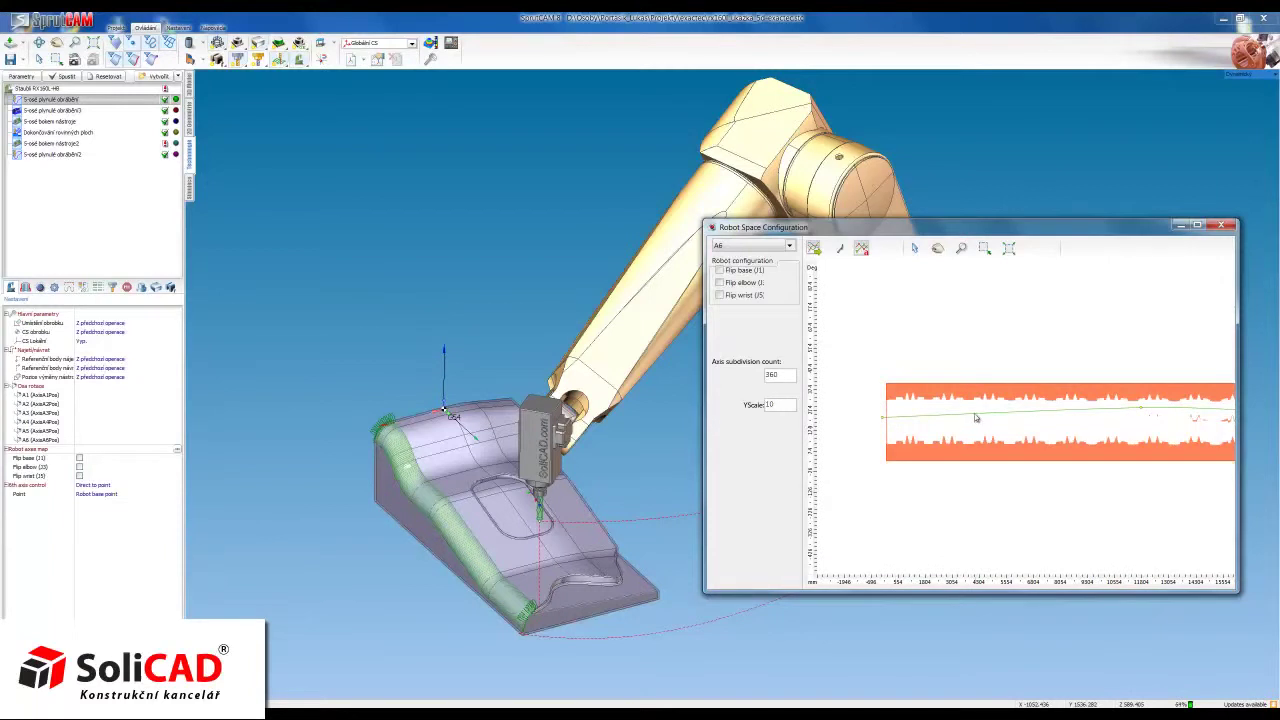
- Drag along the green curve to move the robot through poses along the machining path
{"action": "mouse_move", "coordinate": [968, 413]}
{"action": "left_mouse_down"}
{"action": "mouse_move", "coordinate": [950, 420]}
{"action": "mouse_move", "coordinate": [977, 420]}
{"action": "mouse_move", "coordinate": [968, 440]}
{"action": "left_mouse_up"}
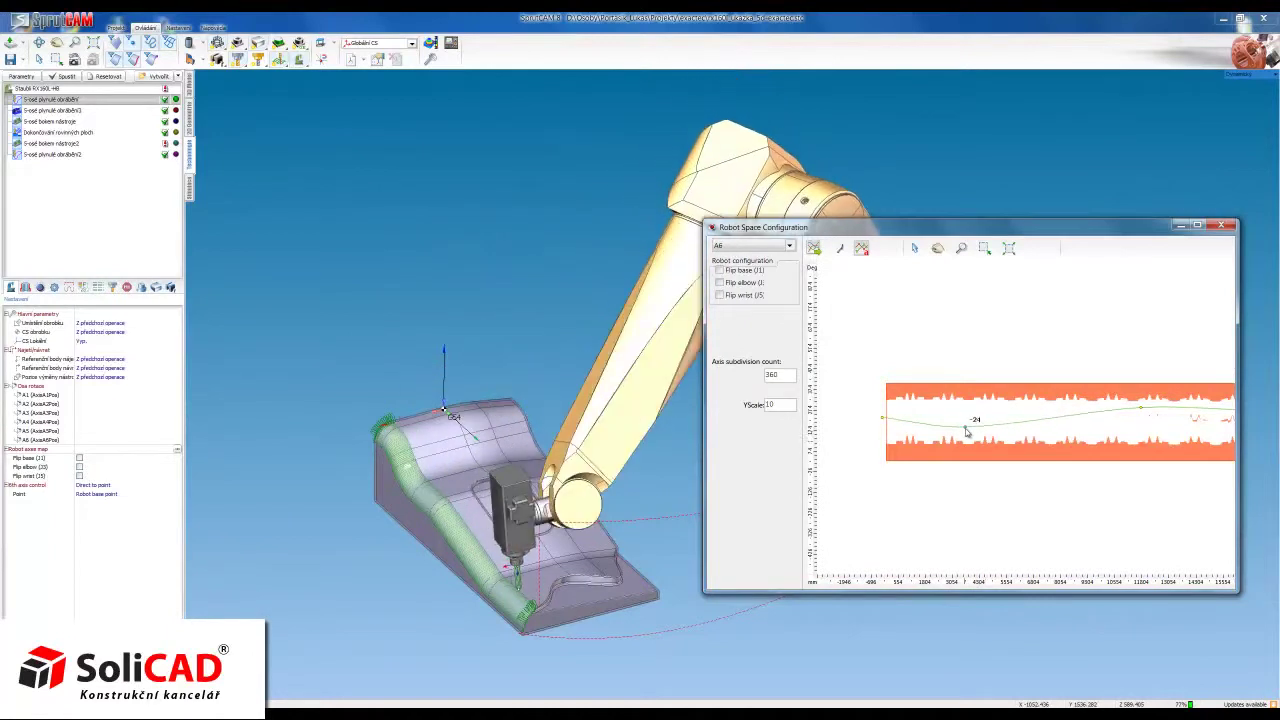
{"action": "mouse_move", "coordinate": [968, 440]}
{"action": "left_mouse_down"}
{"action": "mouse_move", "coordinate": [923, 463]}
{"action": "mouse_move", "coordinate": [928, 506]}
{"action": "mouse_move", "coordinate": [936, 362]}
{"action": "mouse_move", "coordinate": [942, 420]}
{"action": "left_mouse_up"}
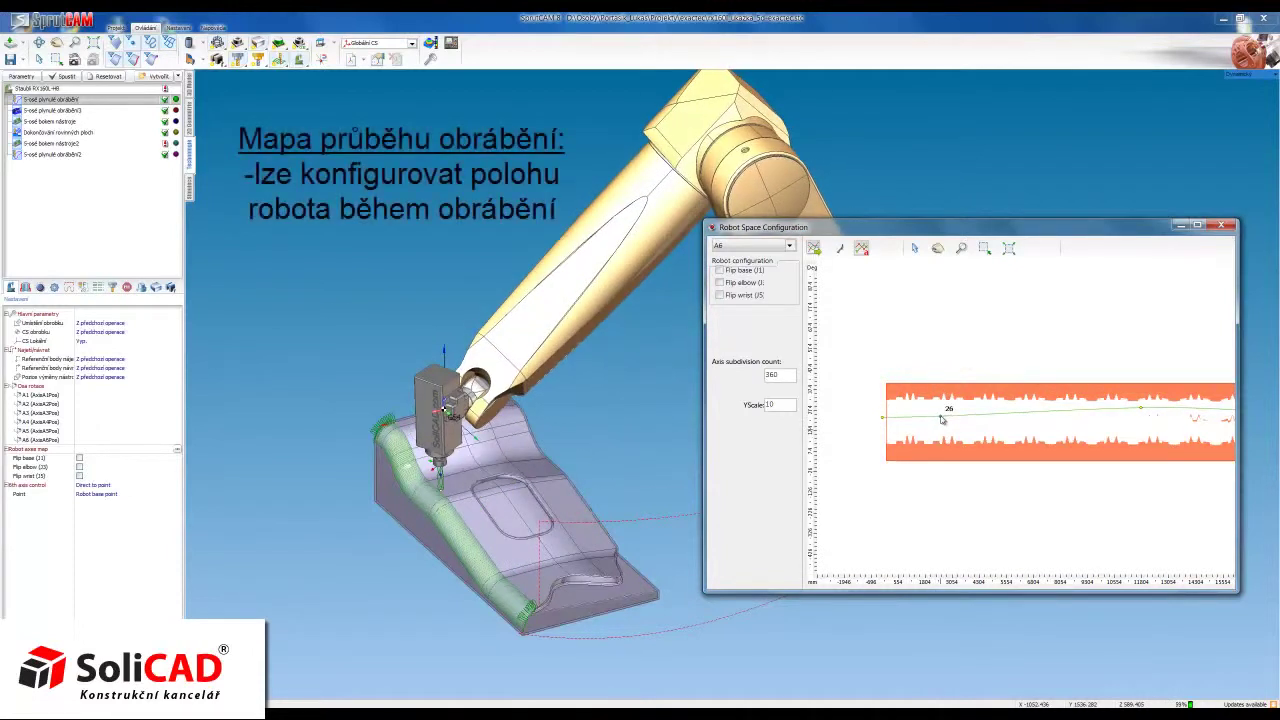
{"action": "left_click_drag", "start_coordinate": [868, 236], "coordinate": [830, 221]}
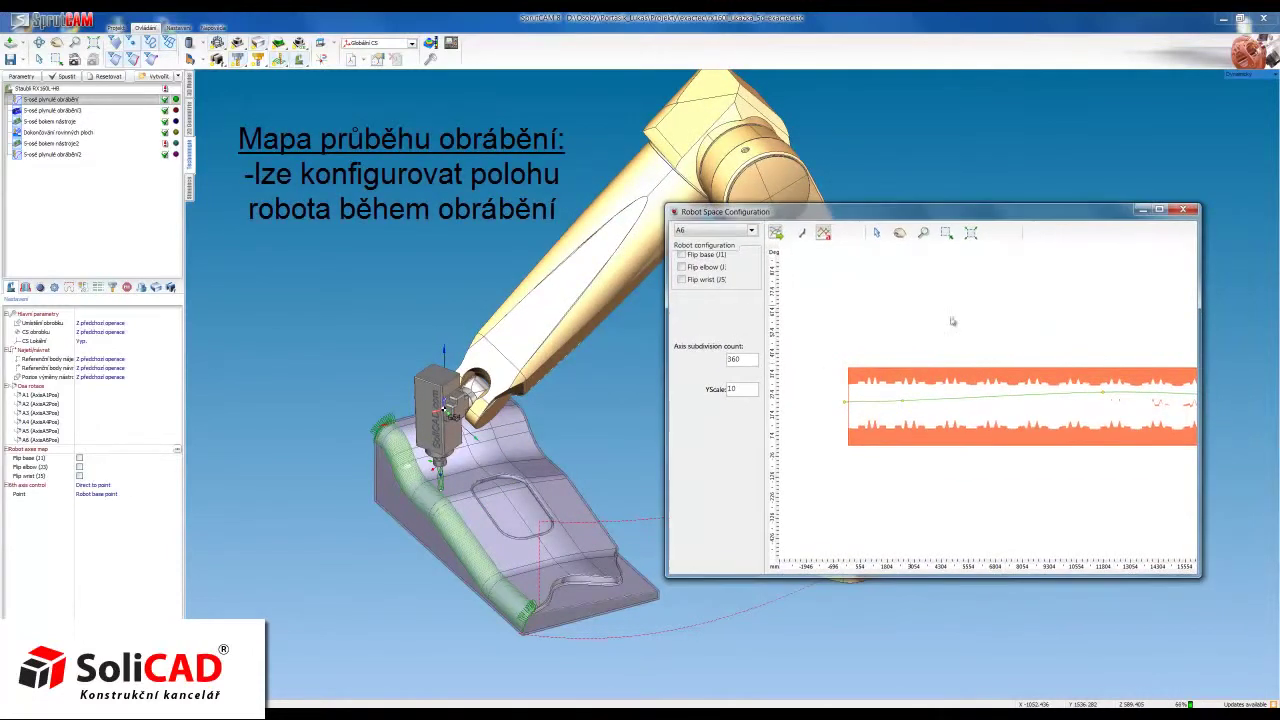
{"action": "scroll", "coordinate": [942, 342], "scroll_direction": "down", "scroll_amount": 2}
{"action": "scroll", "coordinate": [1096, 393], "scroll_direction": "up", "scroll_amount": 1}
{"action": "scroll", "coordinate": [1040, 380], "scroll_direction": "up", "scroll_amount": 1}
{"action": "scroll", "coordinate": [995, 366], "scroll_direction": "up", "scroll_amount": 1}
{"action": "mouse_move", "coordinate": [988, 362]}
{"action": "left_mouse_down"}
{"action": "mouse_move", "coordinate": [995, 388]}
{"action": "mouse_move", "coordinate": [997, 360]}
{"action": "left_mouse_up"}
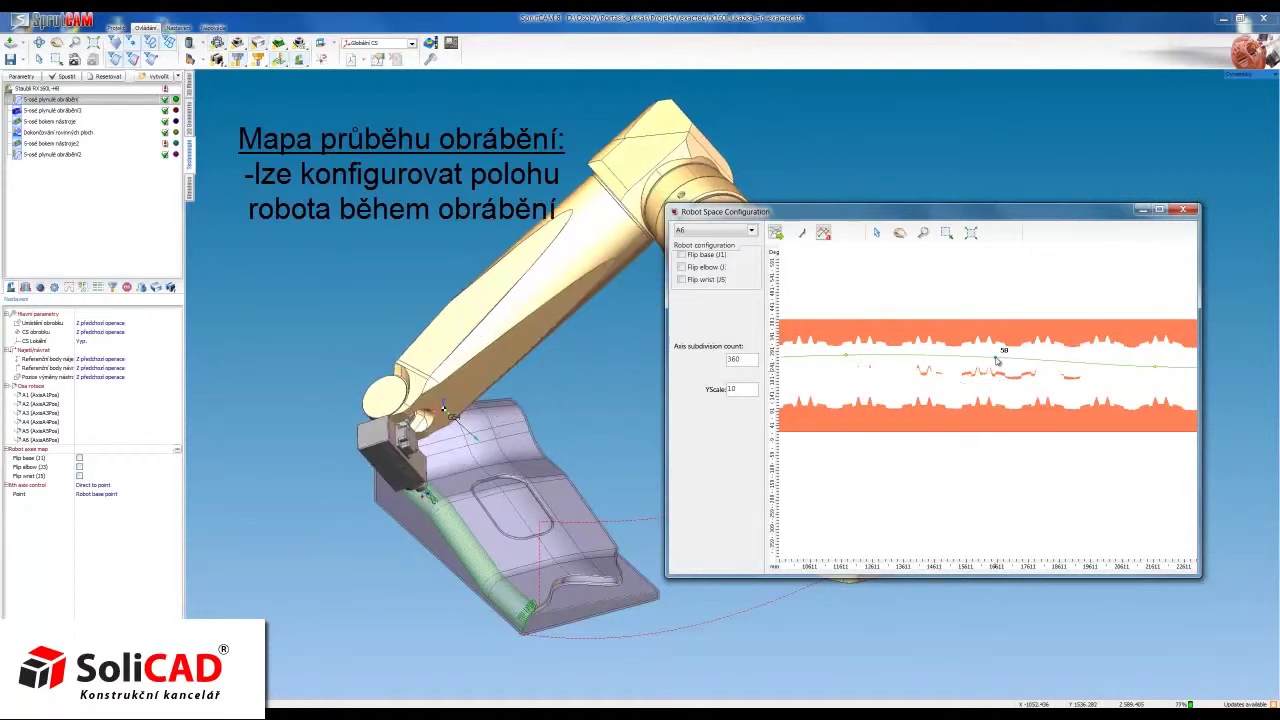
{"action": "scroll", "coordinate": [997, 360], "scroll_direction": "down", "scroll_amount": 2}
{"action": "scroll", "coordinate": [984, 365], "scroll_direction": "down", "scroll_amount": 2}
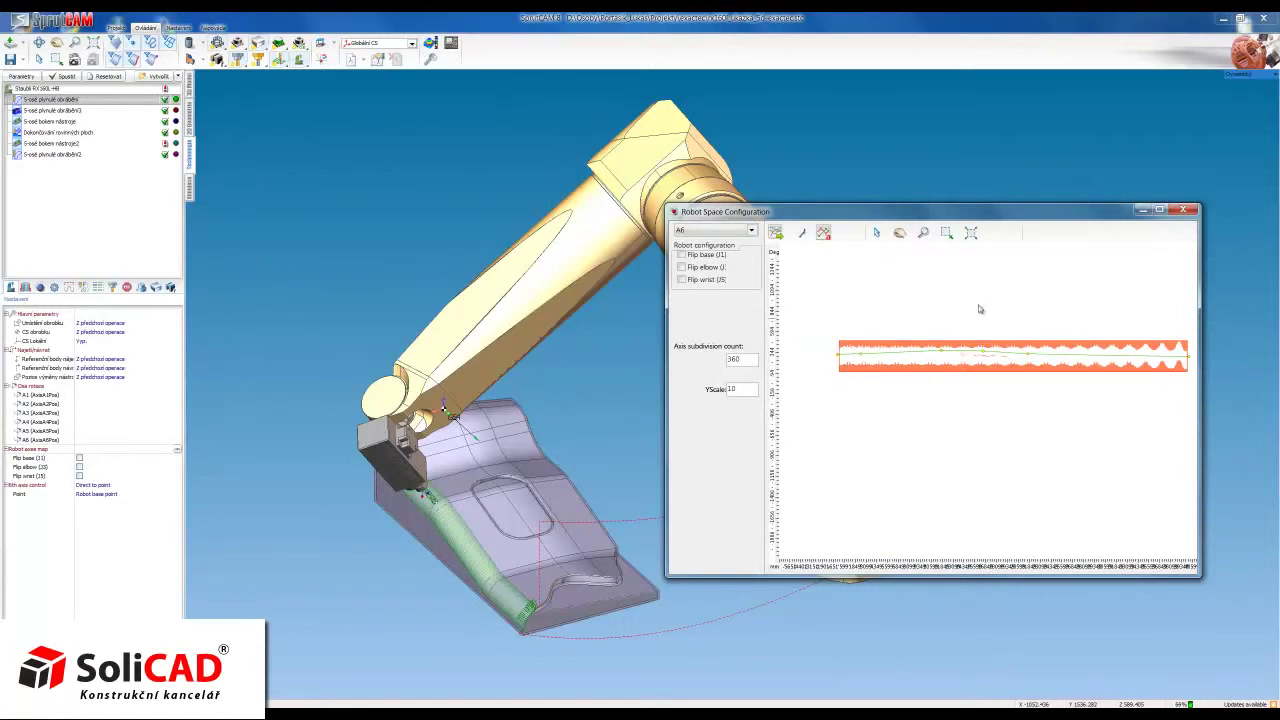
- Close the space map, enable Flip wrist (J5), and select the forearm to edit axis A4
{"action": "left_click", "coordinate": [1184, 213]}
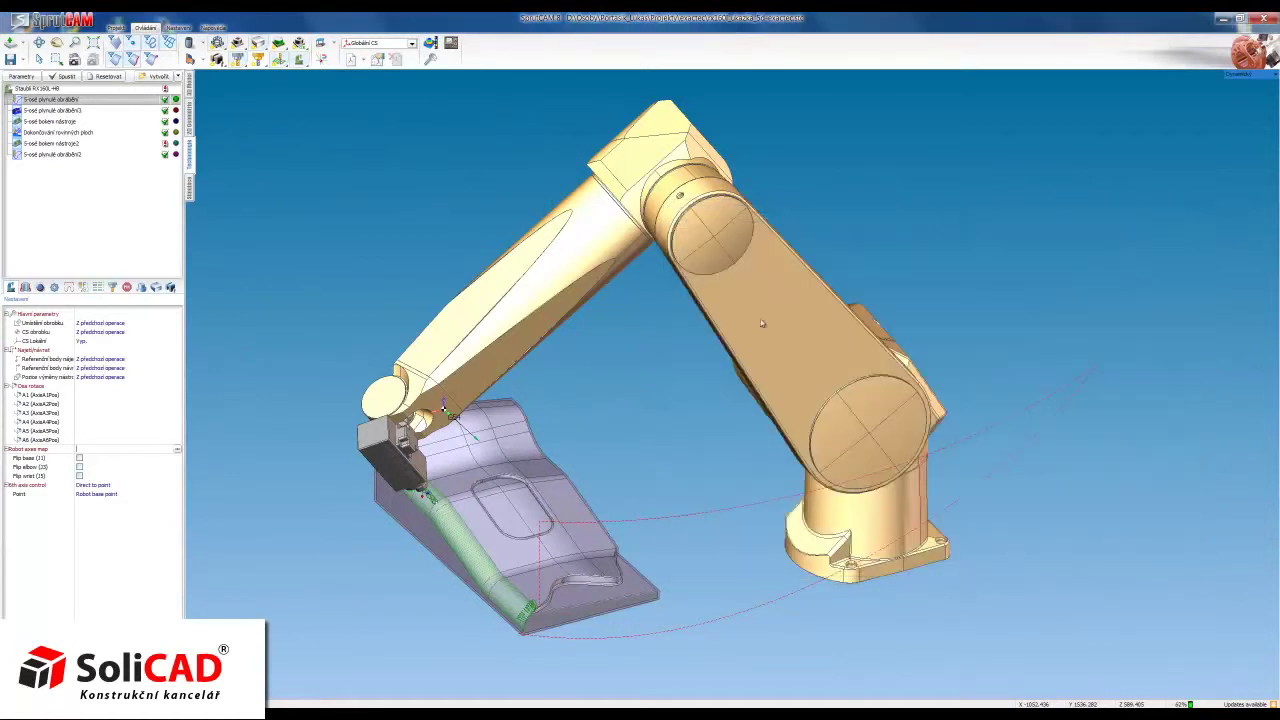
{"action": "middle_click_drag", "start_coordinate": [683, 388], "coordinate": [868, 393]}
{"action": "scroll", "coordinate": [560, 410], "scroll_direction": "down", "scroll_amount": 1}
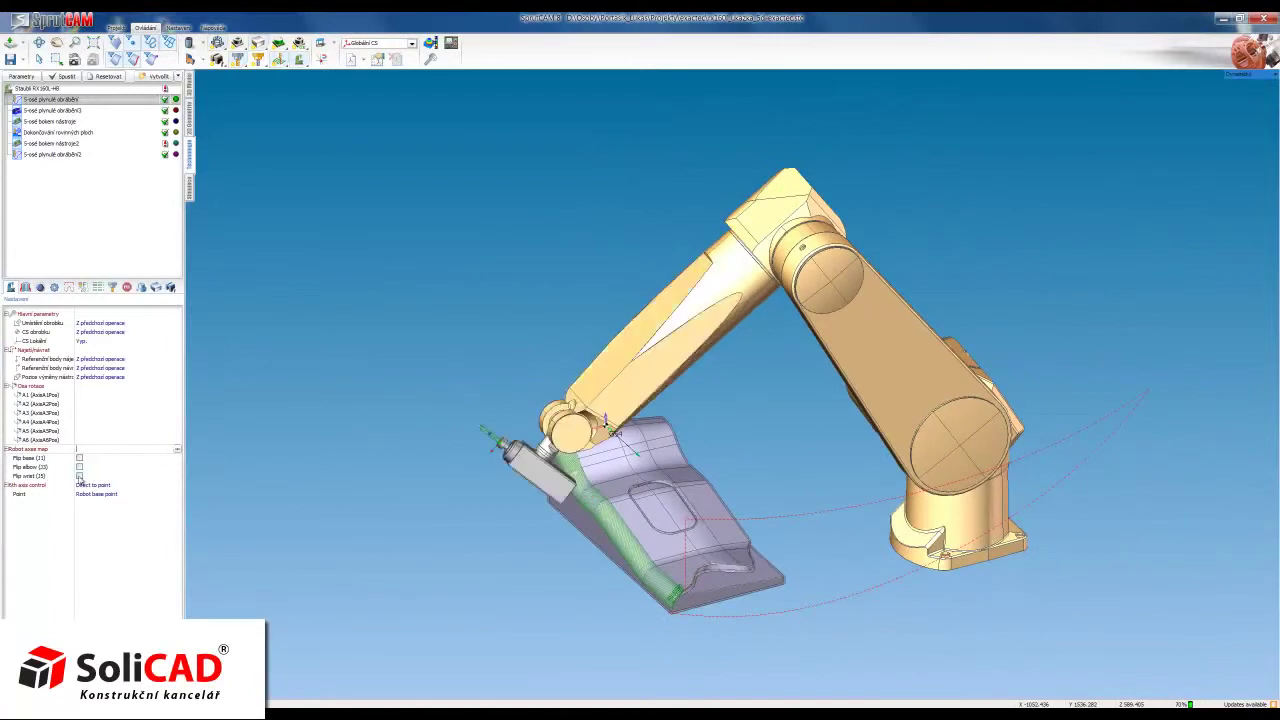
{"action": "left_click", "coordinate": [79, 476]}
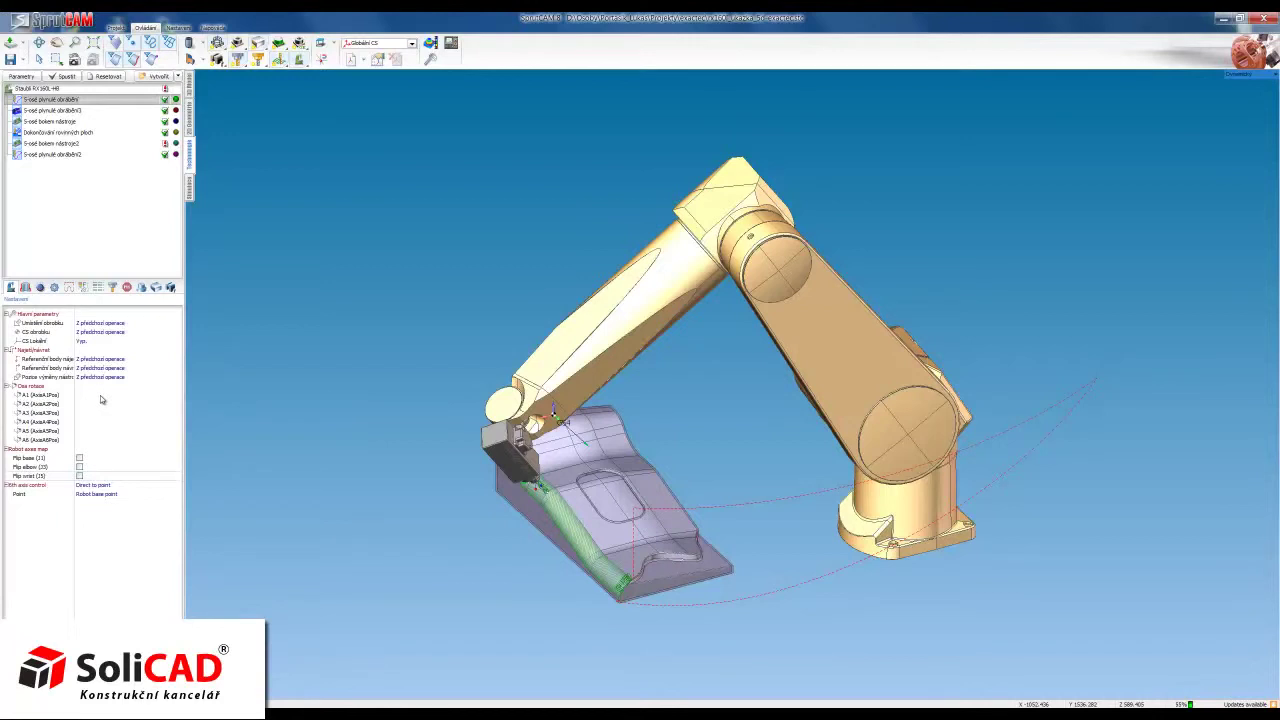
{"action": "left_click", "coordinate": [638, 292]}
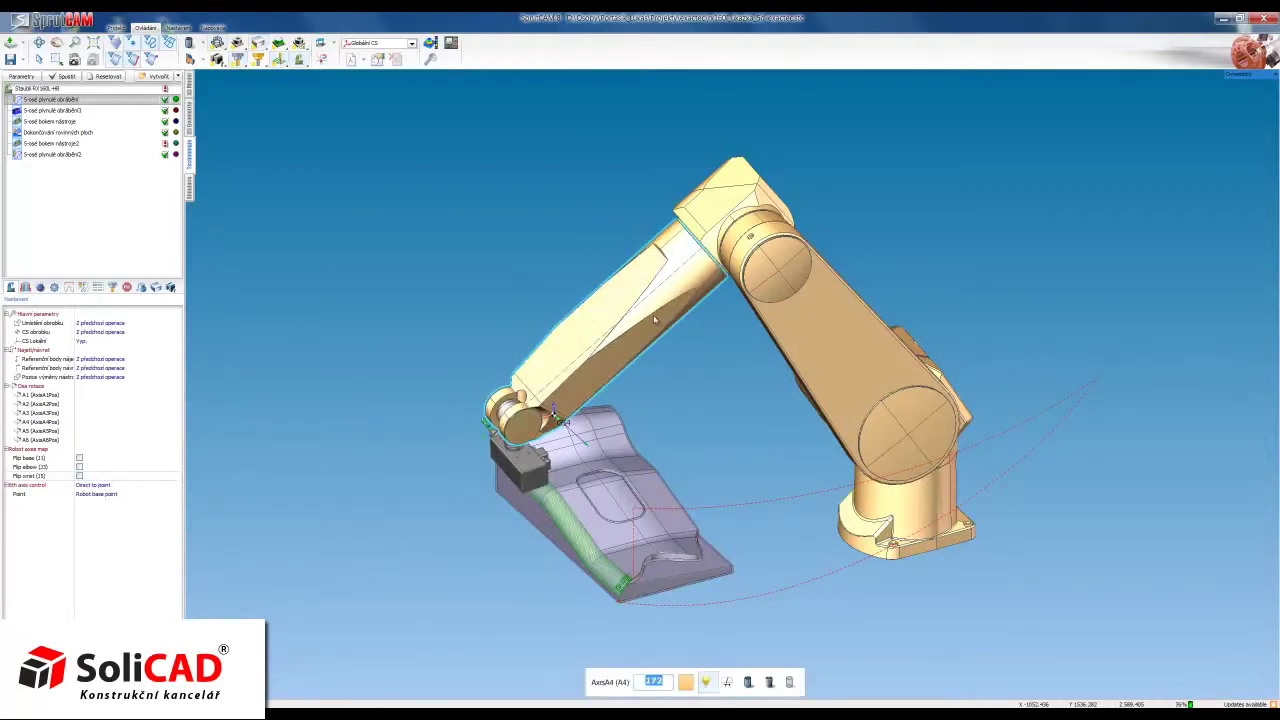
- Rotate the wrist A4, lower arm A2 and base A1 so the tool lifts above the part
{"action": "left_click_drag", "start_coordinate": [634, 289], "coordinate": [639, 296]}
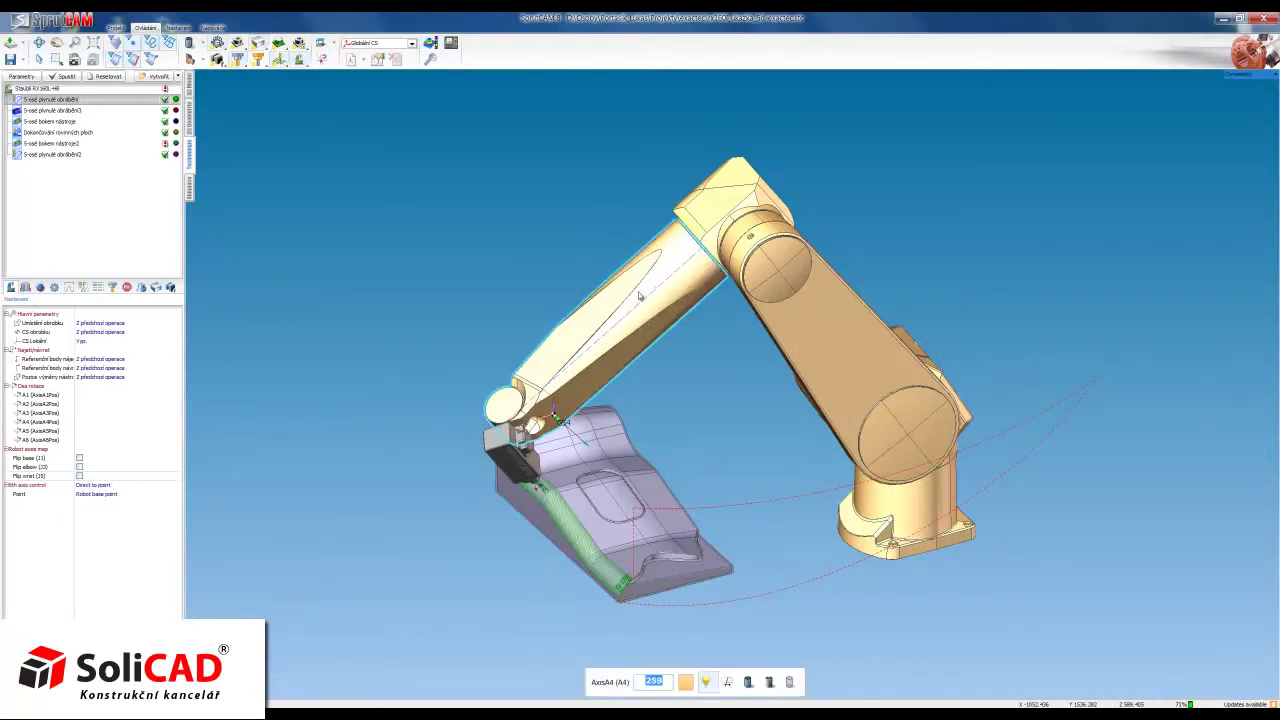
{"action": "mouse_move", "coordinate": [816, 298]}
{"action": "left_mouse_down"}
{"action": "mouse_move", "coordinate": [895, 284]}
{"action": "mouse_move", "coordinate": [760, 174]}
{"action": "left_mouse_up"}
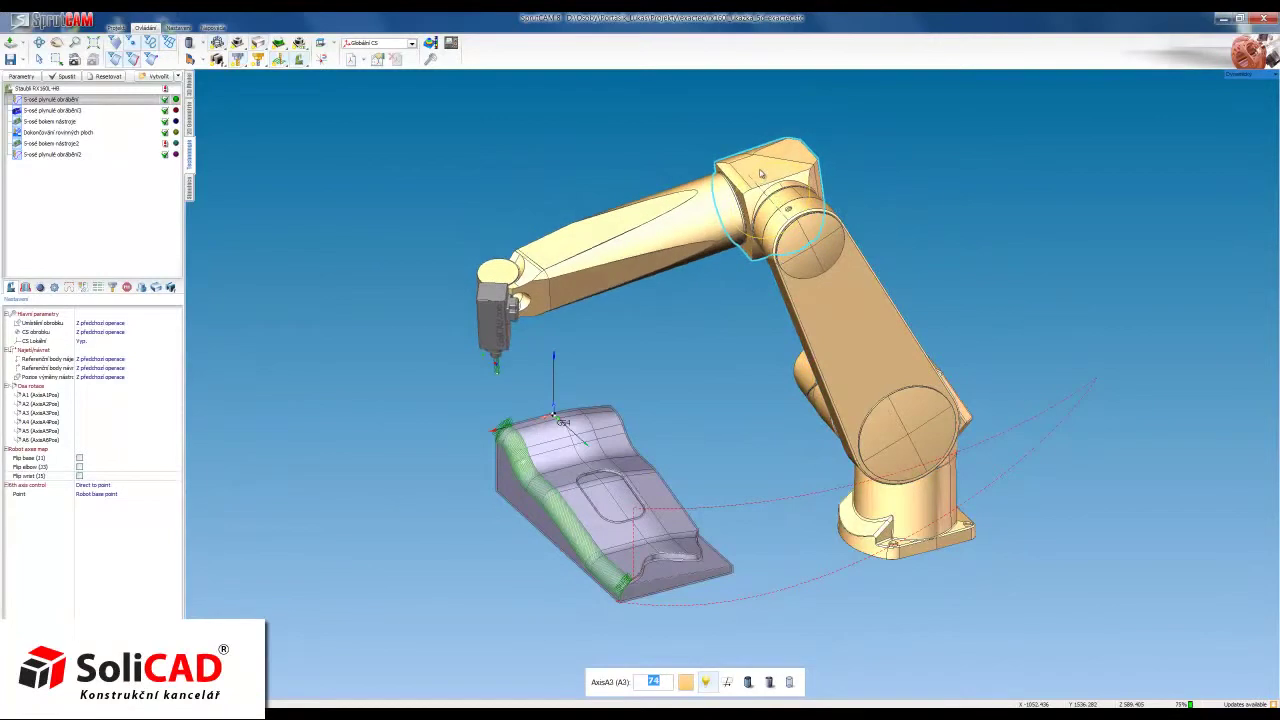
{"action": "left_click_drag", "start_coordinate": [808, 383], "coordinate": [823, 383]}
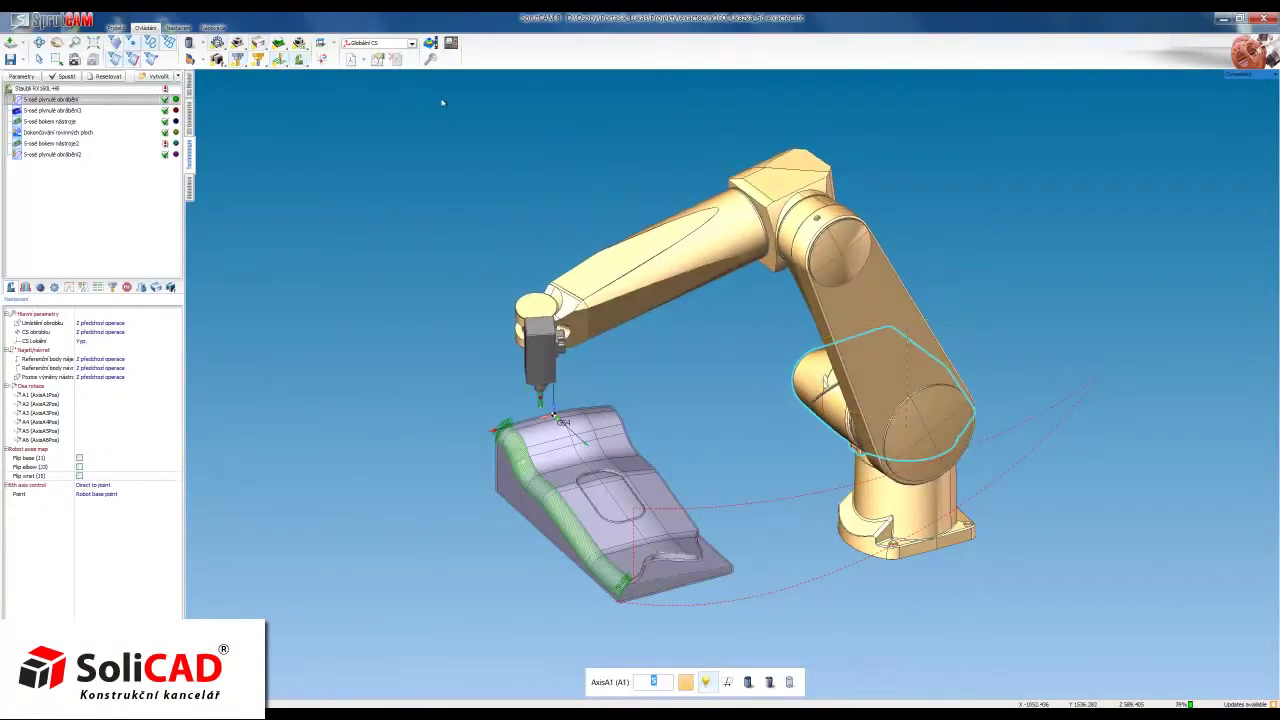
- Open the axis positions panel, widen it and move it up and to the right
{"action": "left_click", "coordinate": [451, 45]}
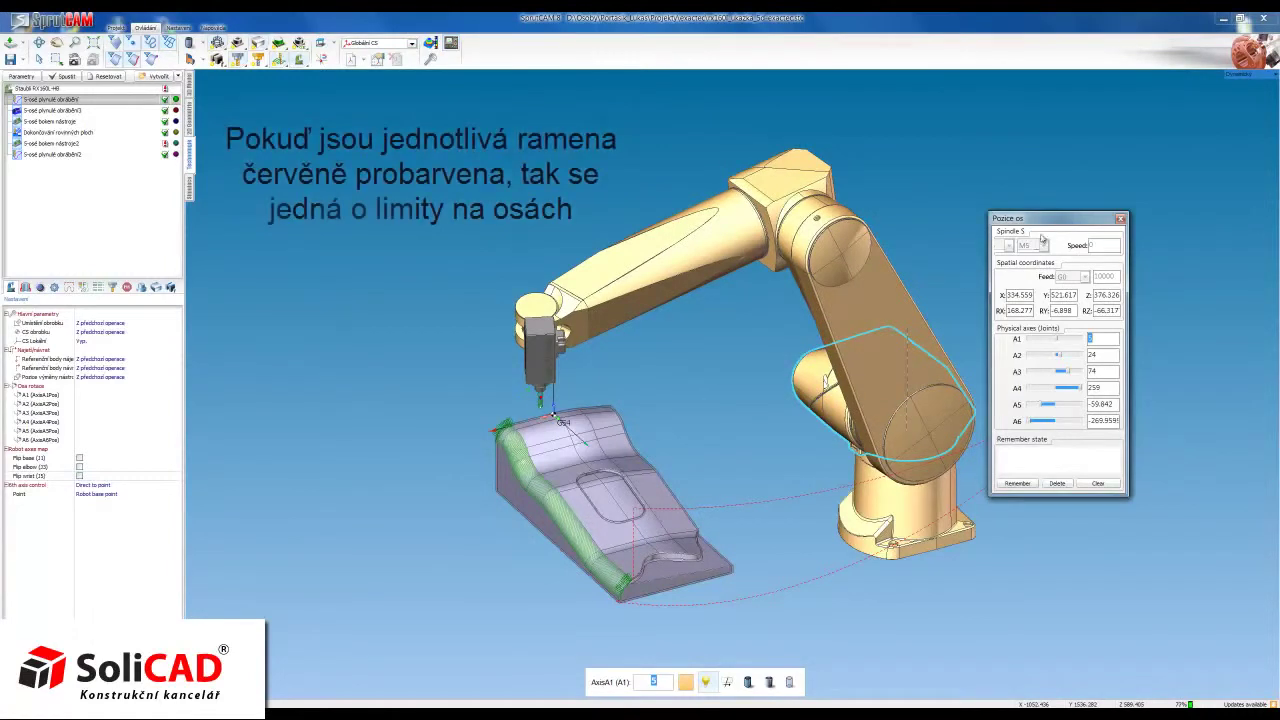
{"action": "left_click_drag", "start_coordinate": [1045, 219], "coordinate": [1062, 218]}
{"action": "left_click_drag", "start_coordinate": [1008, 287], "coordinate": [965, 293]}
{"action": "left_click_drag", "start_coordinate": [1067, 222], "coordinate": [1094, 197]}
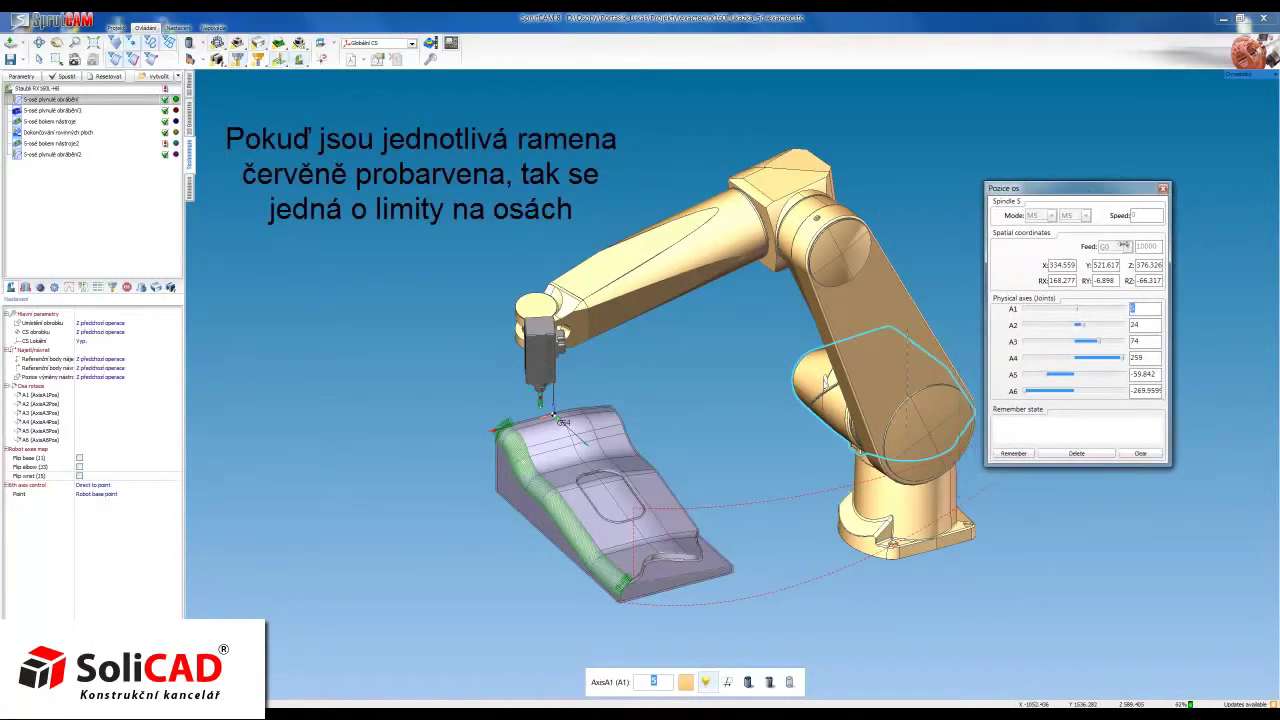
- Set the joints to A1 0, A2 20, A3 70, A4 74, A5 -25 and A6 -101
{"action": "scroll", "coordinate": [1141, 313], "scroll_direction": "up", "scroll_amount": 3}
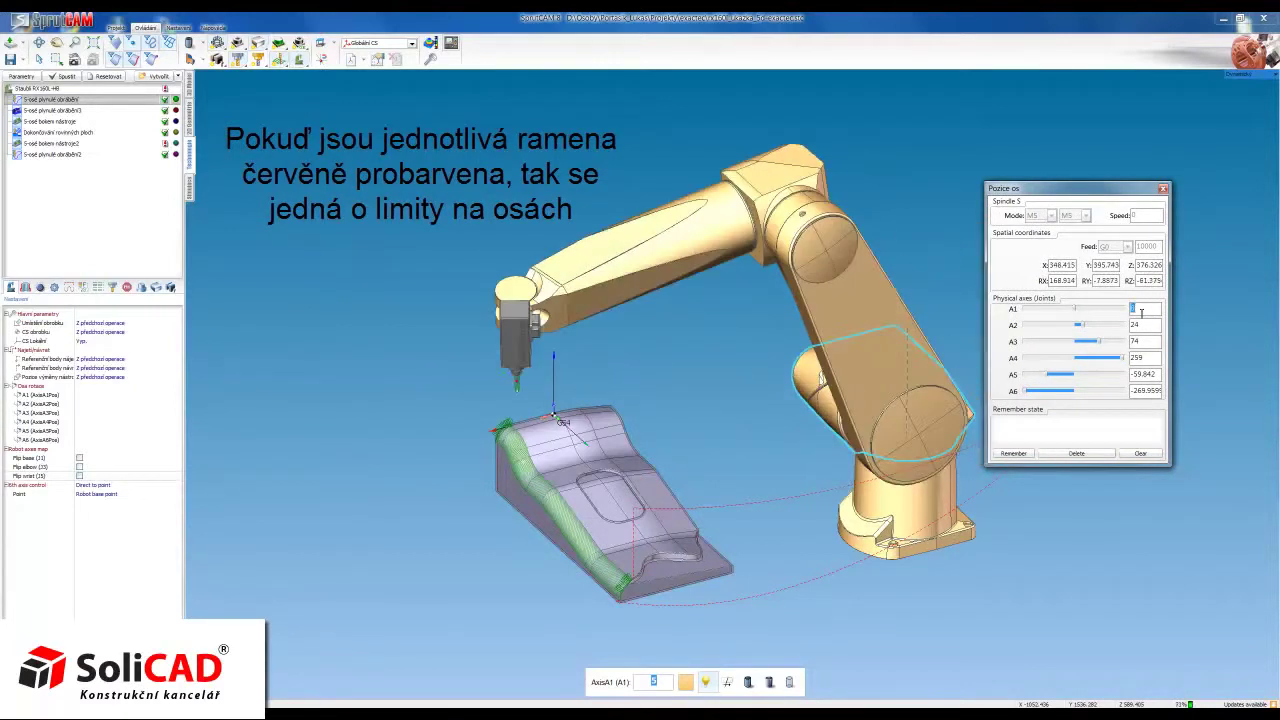
{"action": "scroll", "coordinate": [1143, 326], "scroll_direction": "down", "scroll_amount": 4}
{"action": "scroll", "coordinate": [1146, 343], "scroll_direction": "up", "scroll_amount": 1}
{"action": "scroll", "coordinate": [1146, 343], "scroll_direction": "up", "scroll_amount": 2}
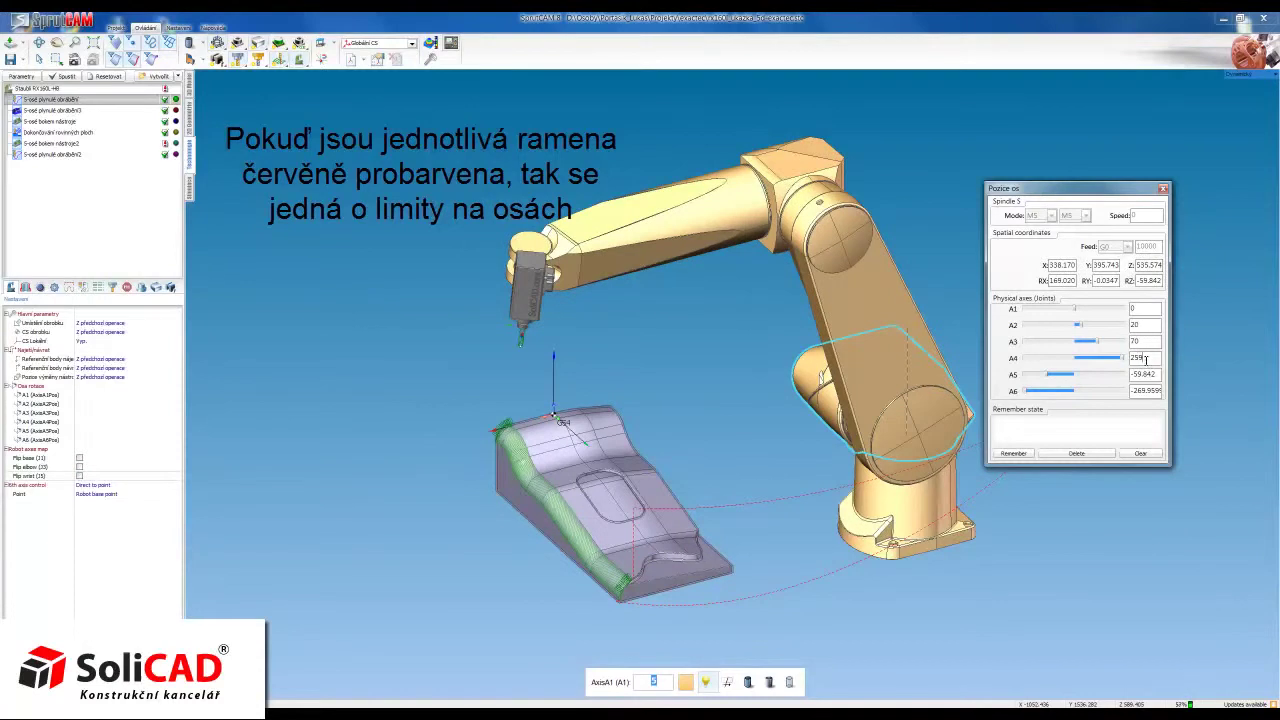
{"action": "left_click_drag", "start_coordinate": [1120, 357], "coordinate": [1082, 359]}
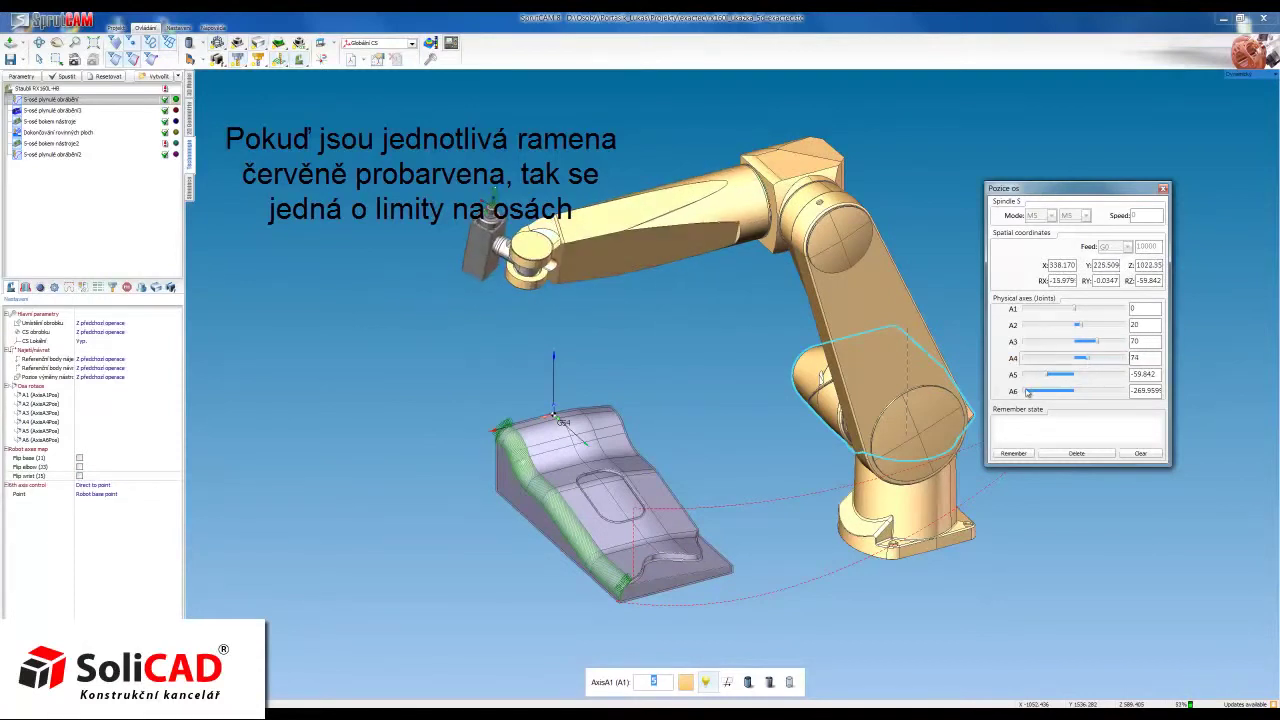
{"action": "left_click_drag", "start_coordinate": [1052, 393], "coordinate": [1054, 392]}
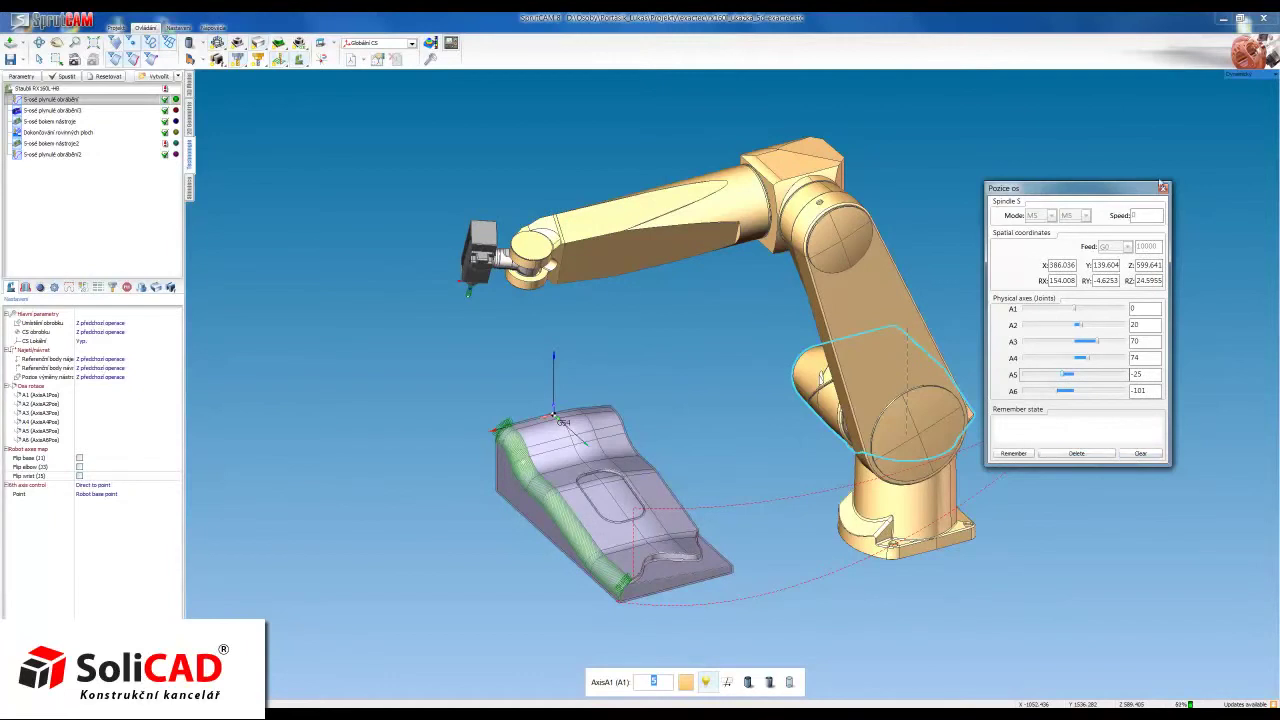
- Move the tool position to X 160, Y 260 and Z 510
{"action": "double_click", "coordinate": [1062, 265]}
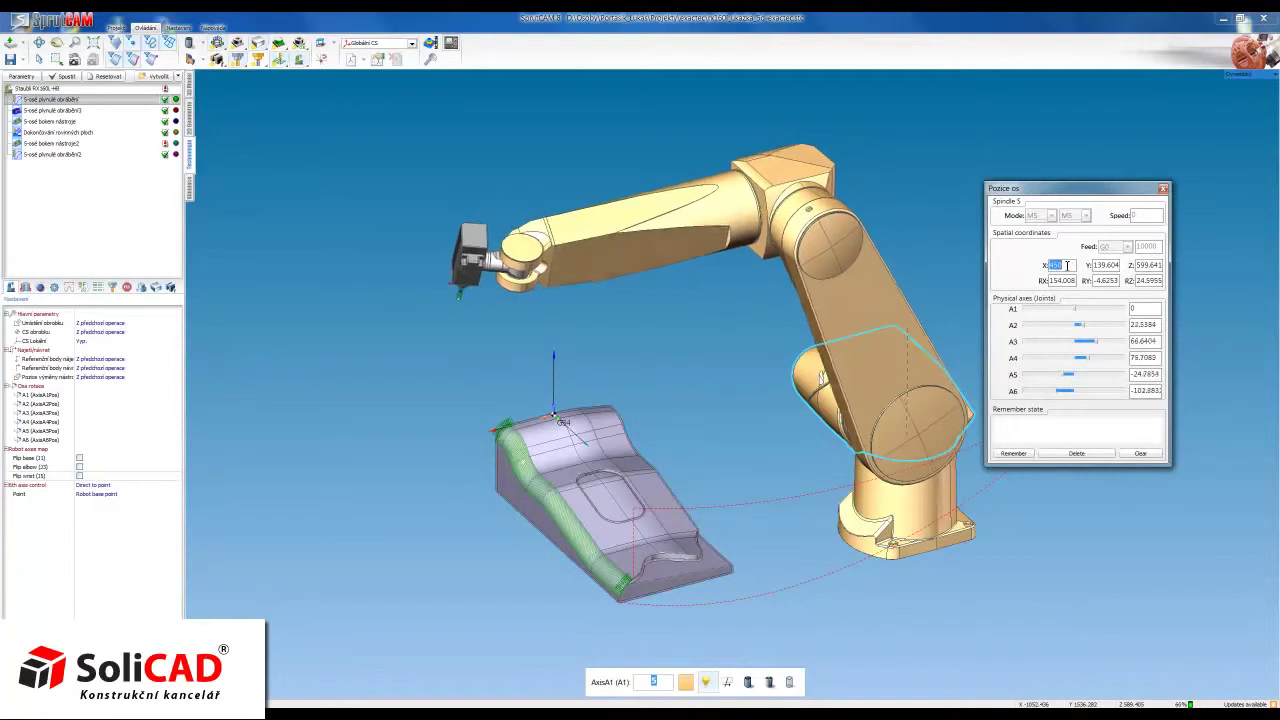
{"action": "scroll", "coordinate": [1066, 265], "scroll_direction": "down", "scroll_amount": 5}
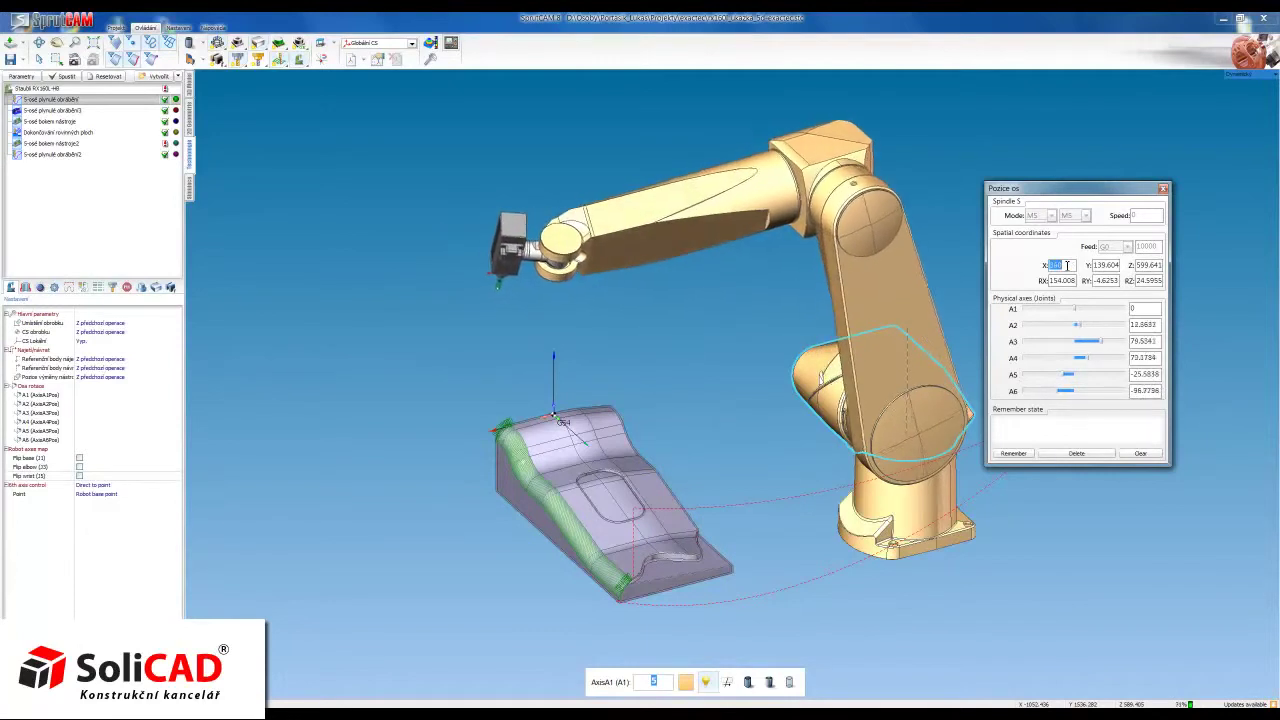
{"action": "scroll", "coordinate": [1066, 265], "scroll_direction": "down", "scroll_amount": 4}
{"action": "double_click", "coordinate": [1106, 265]}
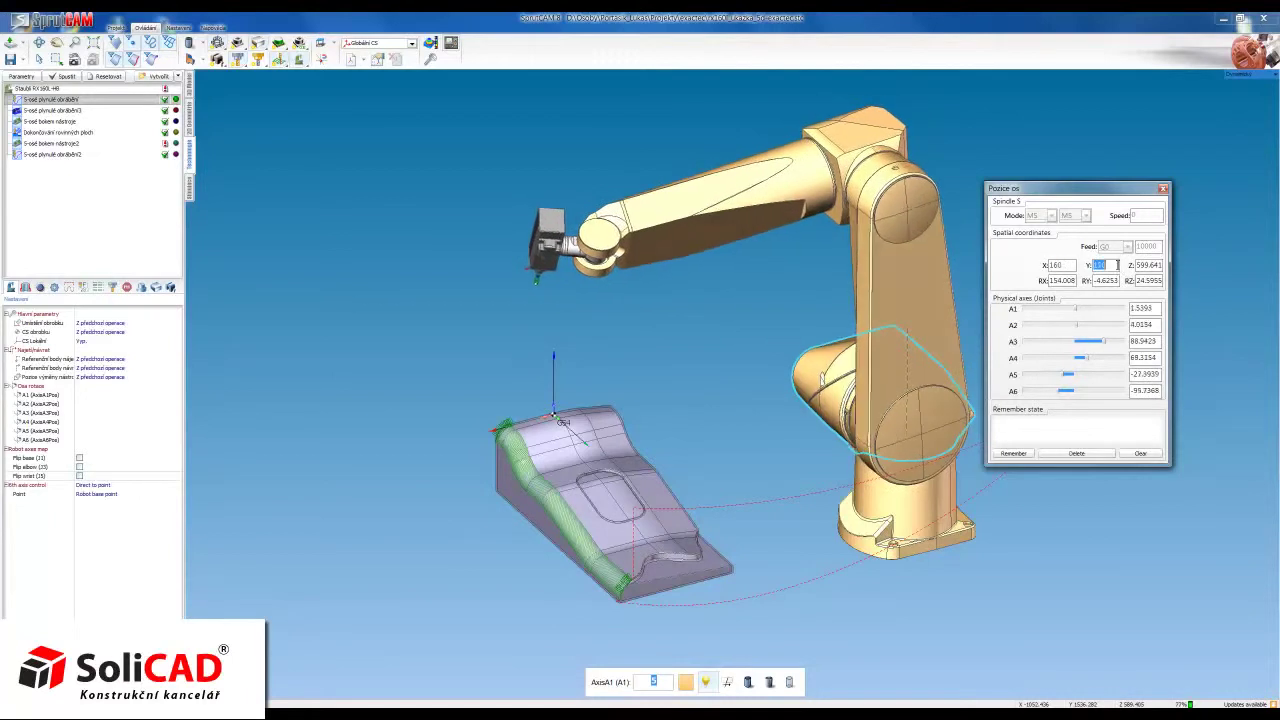
{"action": "scroll", "coordinate": [1117, 265], "scroll_direction": "down", "scroll_amount": 5}
{"action": "scroll", "coordinate": [1117, 265], "scroll_direction": "down", "scroll_amount": 3}
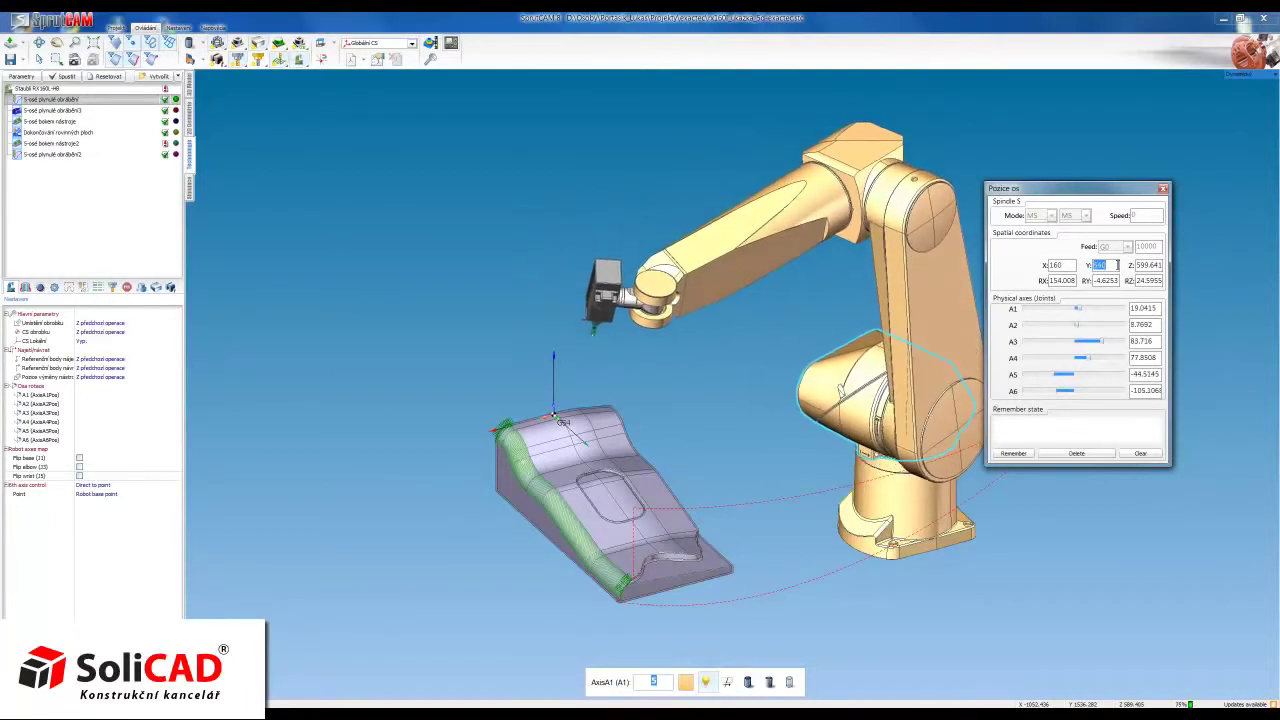
{"action": "scroll", "coordinate": [1117, 265], "scroll_direction": "down", "scroll_amount": 3}
{"action": "scroll", "coordinate": [1117, 265], "scroll_direction": "down", "scroll_amount": 3}
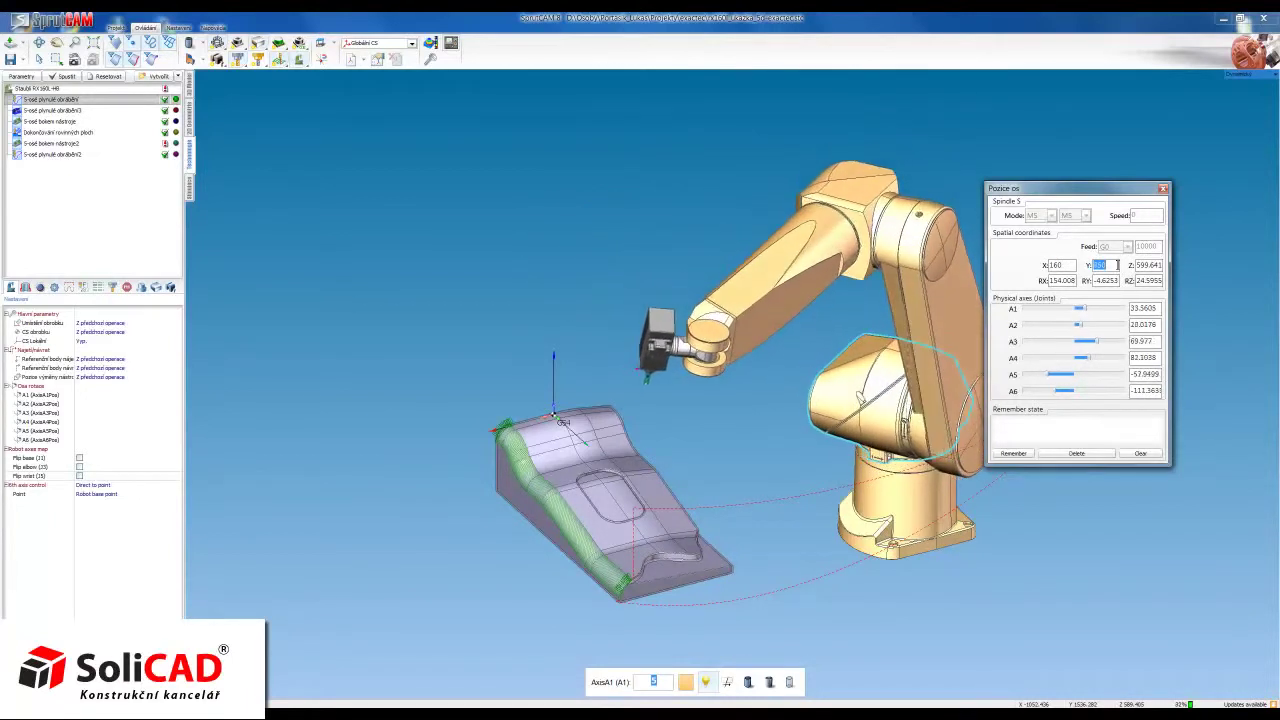
{"action": "scroll", "coordinate": [1115, 265], "scroll_direction": "down", "scroll_amount": 3}
{"action": "scroll", "coordinate": [1114, 265], "scroll_direction": "down", "scroll_amount": 2}
{"action": "scroll", "coordinate": [1114, 265], "scroll_direction": "down", "scroll_amount": 2}
{"action": "scroll", "coordinate": [1114, 266], "scroll_direction": "down", "scroll_amount": 2}
{"action": "scroll", "coordinate": [1114, 267], "scroll_direction": "down", "scroll_amount": 2}
{"action": "scroll", "coordinate": [1114, 268], "scroll_direction": "down", "scroll_amount": 2}
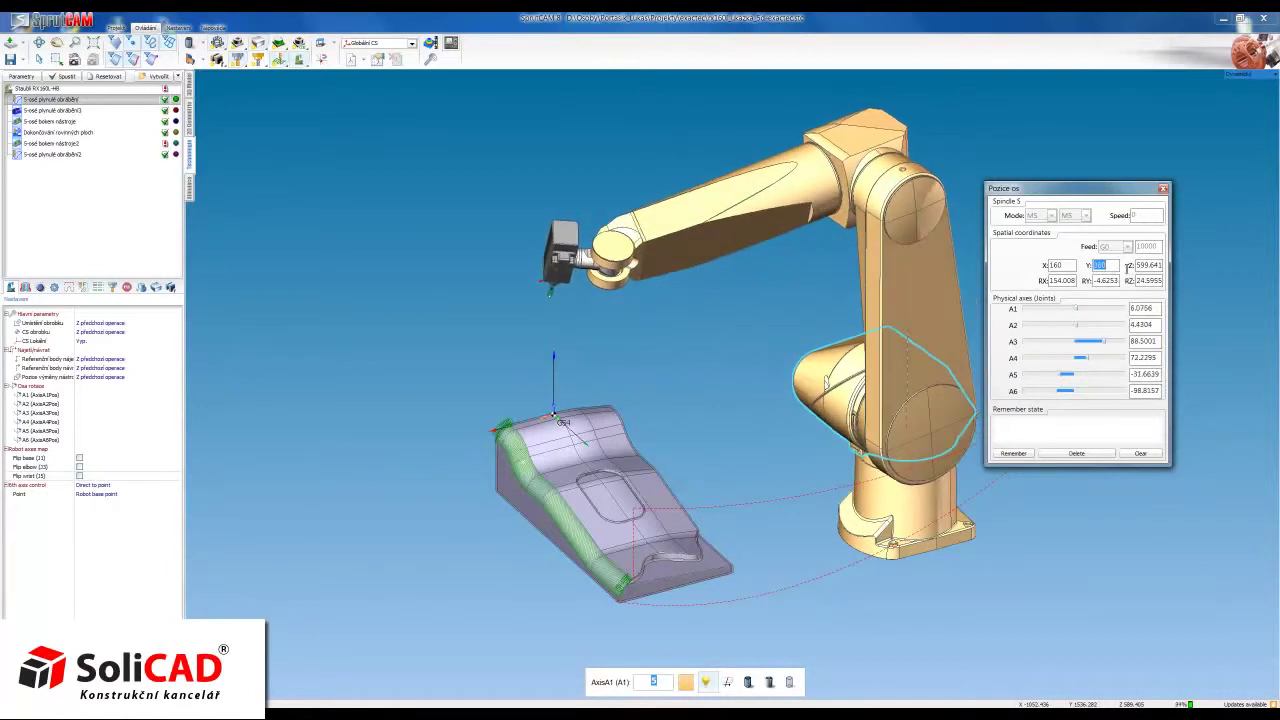
{"action": "scroll", "coordinate": [1148, 266], "scroll_direction": "down", "scroll_amount": 2}
{"action": "scroll", "coordinate": [1148, 266], "scroll_direction": "down", "scroll_amount": 2}
{"action": "scroll", "coordinate": [1148, 266], "scroll_direction": "down", "scroll_amount": 2}
{"action": "scroll", "coordinate": [1148, 266], "scroll_direction": "down", "scroll_amount": 2}
{"action": "scroll", "coordinate": [1148, 266], "scroll_direction": "up", "scroll_amount": 2}
{"action": "scroll", "coordinate": [1147, 267], "scroll_direction": "up", "scroll_amount": 2}
{"action": "scroll", "coordinate": [1147, 267], "scroll_direction": "up", "scroll_amount": 2}
{"action": "scroll", "coordinate": [1147, 267], "scroll_direction": "up", "scroll_amount": 2}
{"action": "scroll", "coordinate": [1147, 267], "scroll_direction": "up", "scroll_amount": 2}
{"action": "scroll", "coordinate": [1147, 267], "scroll_direction": "up", "scroll_amount": 2}
{"action": "scroll", "coordinate": [1147, 267], "scroll_direction": "down", "scroll_amount": 2}
{"action": "scroll", "coordinate": [1147, 267], "scroll_direction": "down", "scroll_amount": 2}
{"action": "scroll", "coordinate": [1147, 267], "scroll_direction": "down", "scroll_amount": 2}
{"action": "scroll", "coordinate": [1147, 267], "scroll_direction": "down", "scroll_amount": 2}
{"action": "scroll", "coordinate": [1147, 267], "scroll_direction": "down", "scroll_amount": 2}
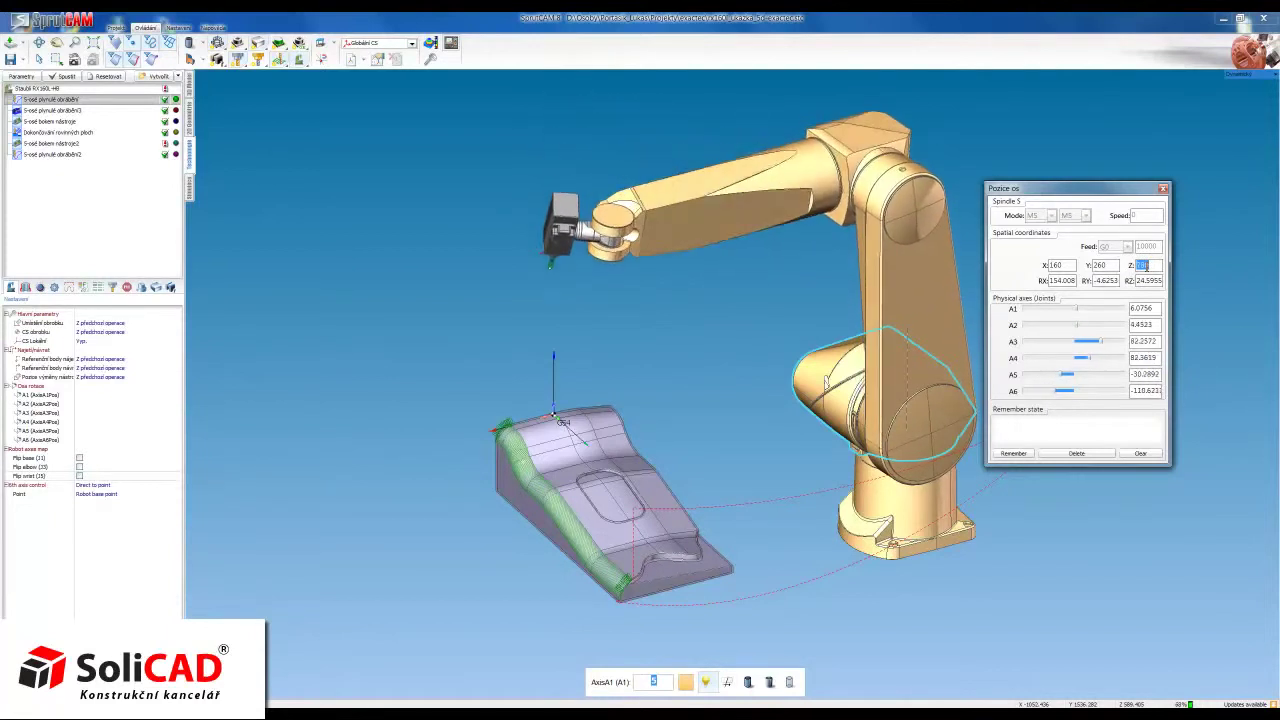
- Rotate the tool to RX 220 and RY -40
{"action": "left_click", "coordinate": [1068, 283]}
{"action": "scroll", "coordinate": [1068, 283], "scroll_direction": "up", "scroll_amount": 2}
{"action": "scroll", "coordinate": [1068, 283], "scroll_direction": "up", "scroll_amount": 2}
{"action": "scroll", "coordinate": [1068, 283], "scroll_direction": "up", "scroll_amount": 2}
{"action": "scroll", "coordinate": [1068, 283], "scroll_direction": "up", "scroll_amount": 2}
{"action": "scroll", "coordinate": [1068, 283], "scroll_direction": "up", "scroll_amount": 2}
{"action": "scroll", "coordinate": [1068, 283], "scroll_direction": "up", "scroll_amount": 2}
{"action": "left_click", "coordinate": [1108, 283]}
{"action": "scroll", "coordinate": [1108, 283], "scroll_direction": "up", "scroll_amount": 2}
{"action": "scroll", "coordinate": [1108, 283], "scroll_direction": "up", "scroll_amount": 2}
{"action": "scroll", "coordinate": [1108, 283], "scroll_direction": "up", "scroll_amount": 2}
{"action": "scroll", "coordinate": [1108, 283], "scroll_direction": "up", "scroll_amount": 2}
{"action": "scroll", "coordinate": [1108, 283], "scroll_direction": "up", "scroll_amount": 2}
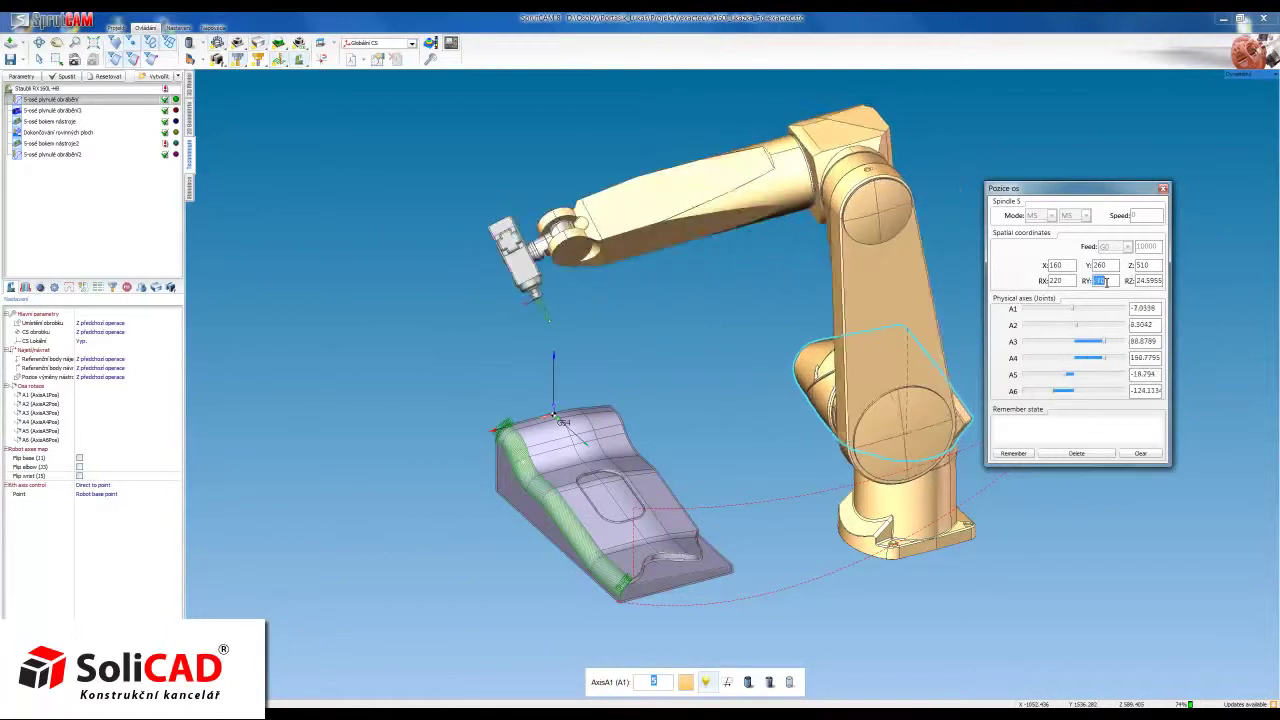
{"action": "scroll", "coordinate": [1109, 283], "scroll_direction": "up", "scroll_amount": 2}
- Adjust the RZ rotation, then close the axis positions panel
{"action": "left_click", "coordinate": [1152, 282]}
{"action": "scroll", "coordinate": [1152, 282], "scroll_direction": "up", "scroll_amount": 2}
{"action": "scroll", "coordinate": [1152, 282], "scroll_direction": "up", "scroll_amount": 2}
{"action": "scroll", "coordinate": [1152, 282], "scroll_direction": "up", "scroll_amount": 2}
{"action": "scroll", "coordinate": [1151, 282], "scroll_direction": "up", "scroll_amount": 2}
{"action": "scroll", "coordinate": [1152, 282], "scroll_direction": "up", "scroll_amount": 2}
{"action": "scroll", "coordinate": [1152, 282], "scroll_direction": "up", "scroll_amount": 2}
{"action": "scroll", "coordinate": [1152, 282], "scroll_direction": "up", "scroll_amount": 2}
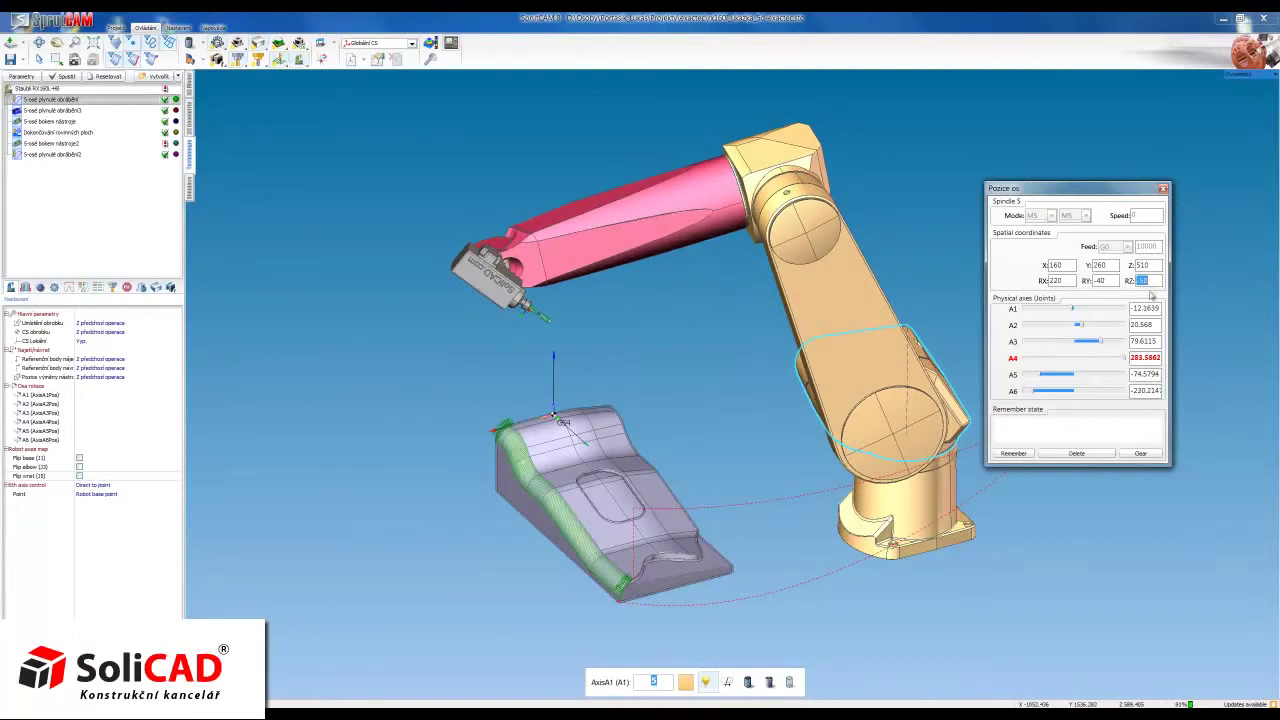
{"action": "scroll", "coordinate": [1152, 282], "scroll_direction": "up", "scroll_amount": 2}
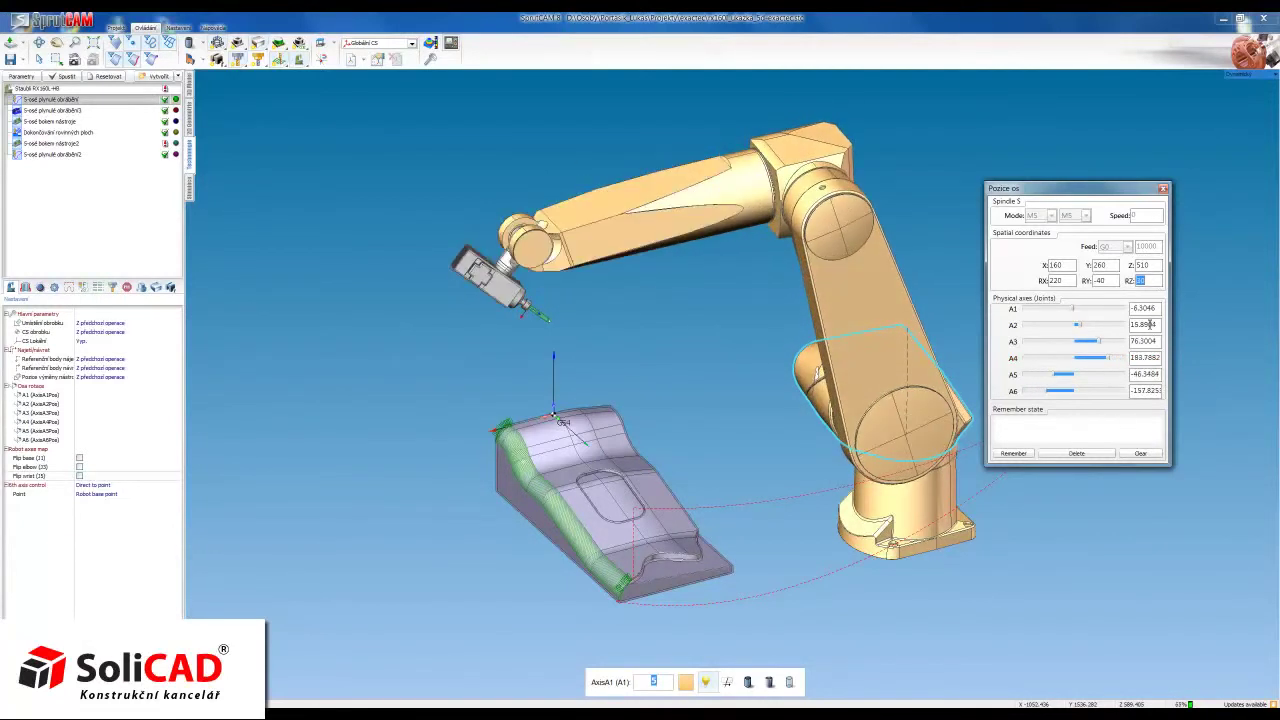
{"action": "left_click", "coordinate": [1163, 188]}
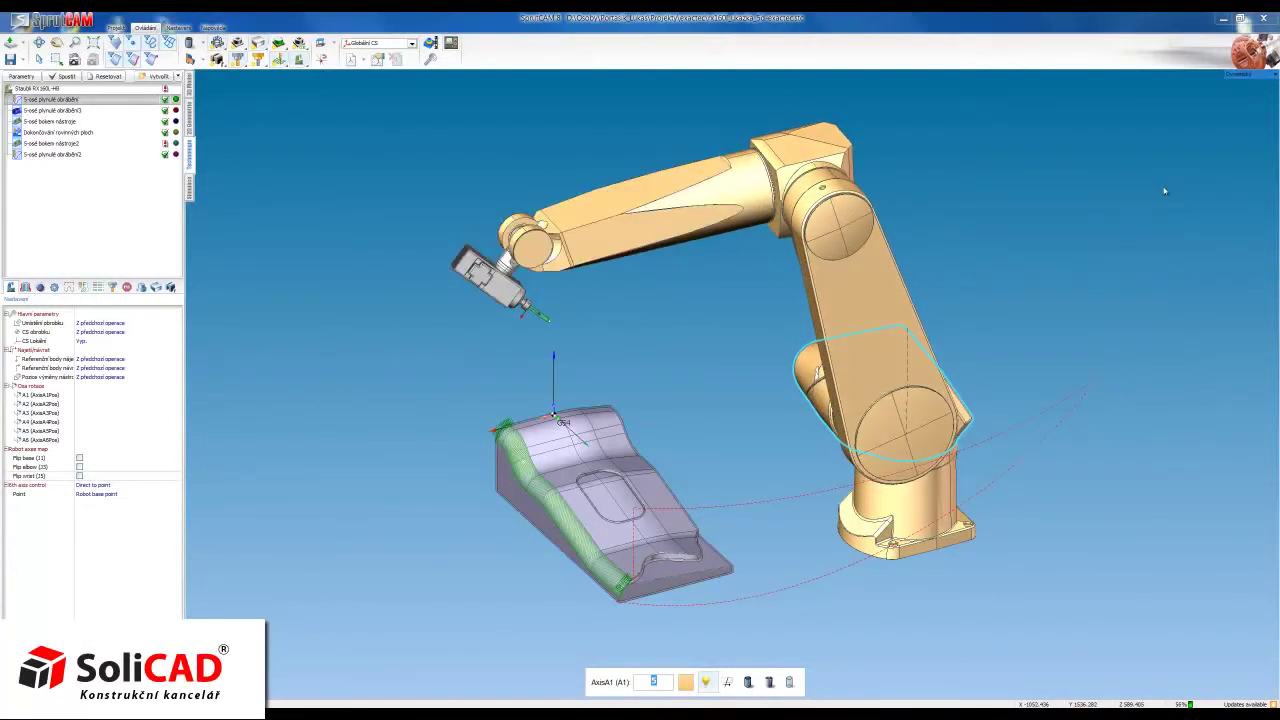
{"action": "middle_click_drag", "start_coordinate": [576, 272], "coordinate": [588, 280]}
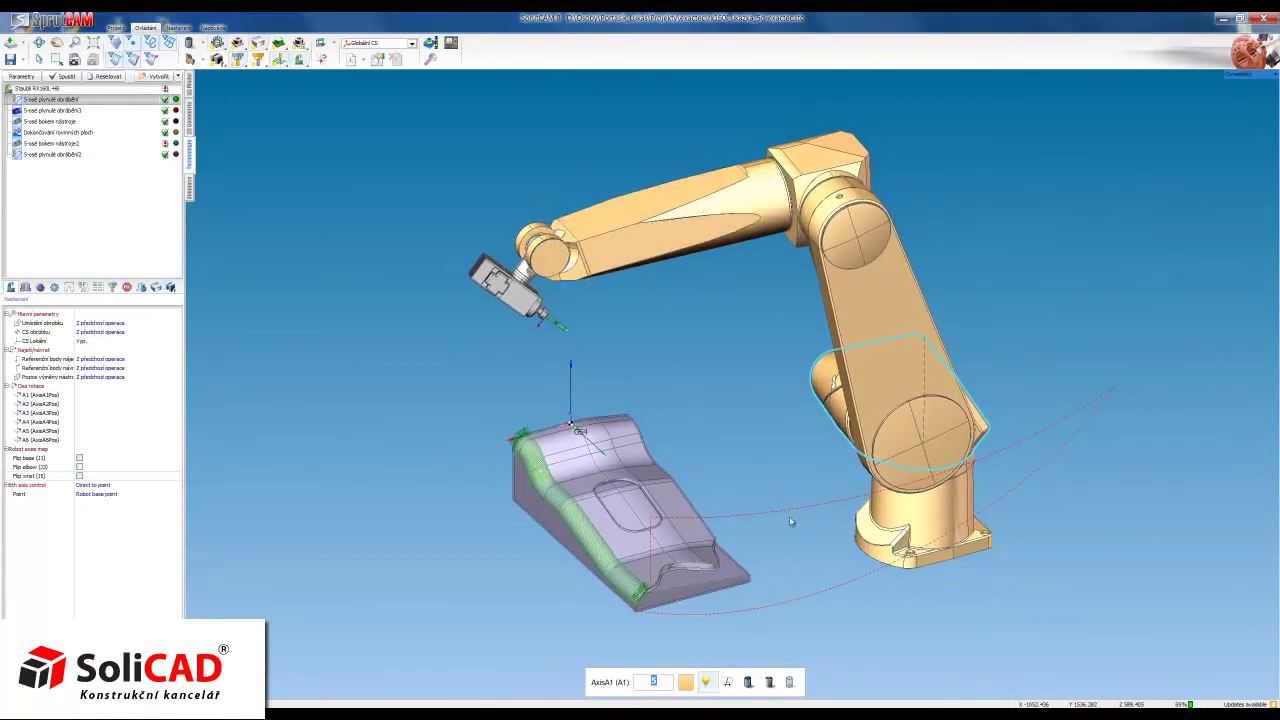